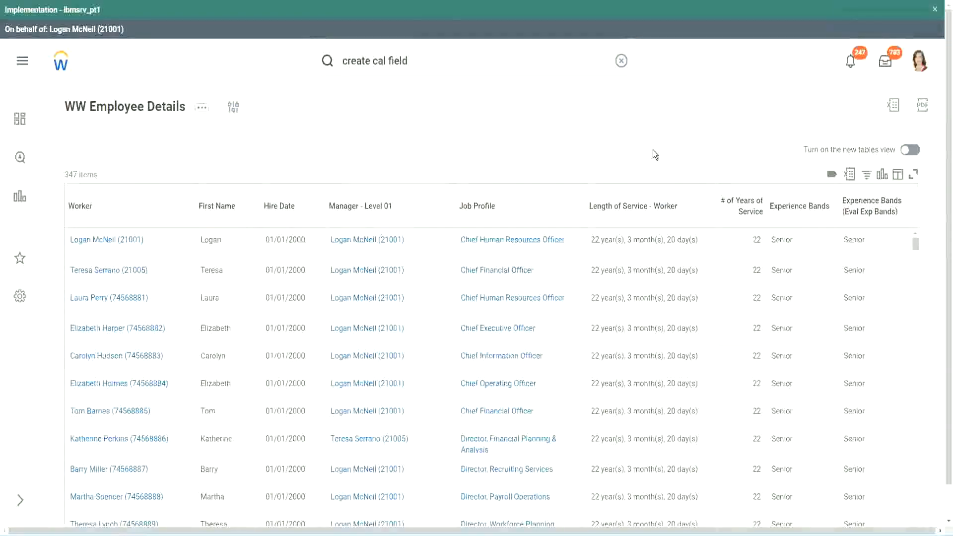
# Copy the name of the Evaluate Expression calculated field that derives experience bands from years of service.
pyautogui.click(826, 235)
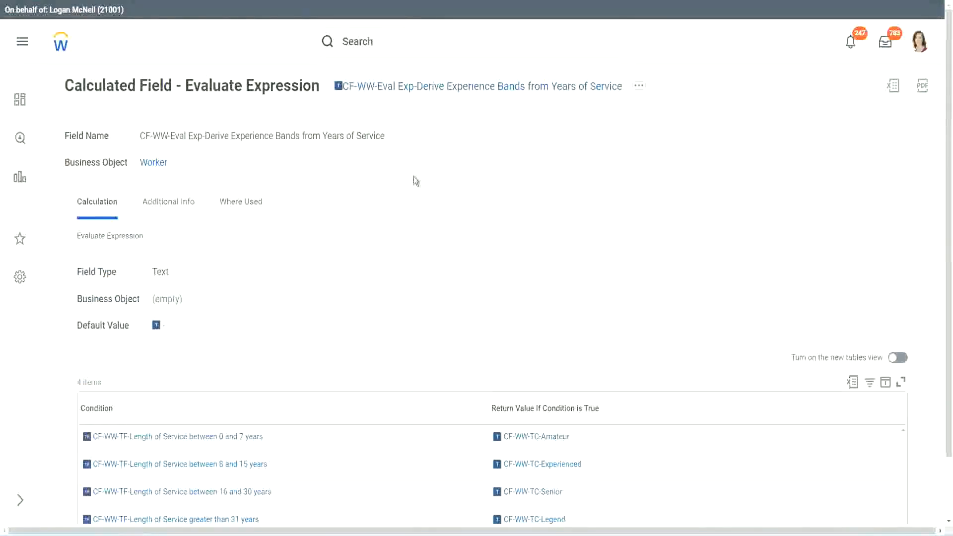
pyautogui.rightClick(411, 94)
pyautogui.click(446, 147)
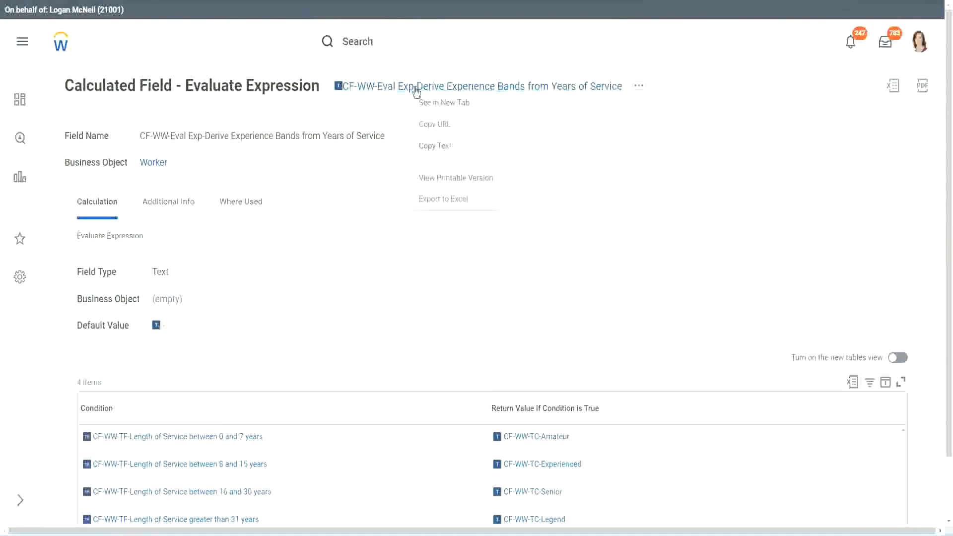
# Search for "create calc field" and open the Create Calculated Field task.
pyautogui.click(400, 45)
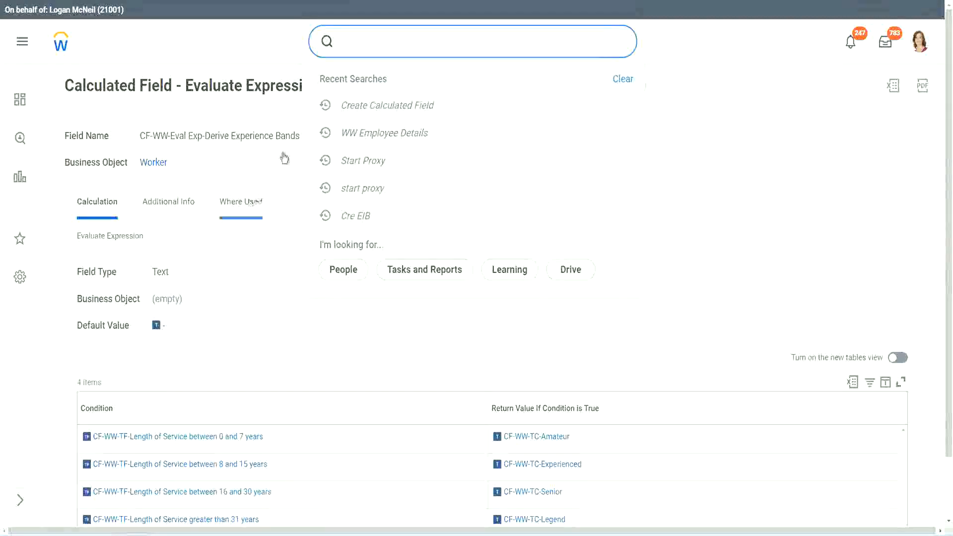
pyautogui.click(613, 93)
pyautogui.click(378, 37)
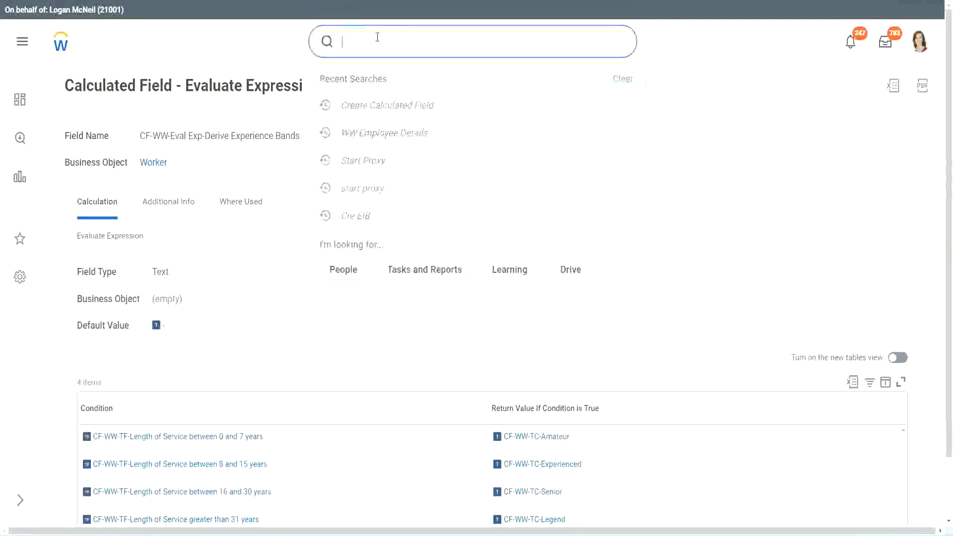
pyautogui.write('create calc')
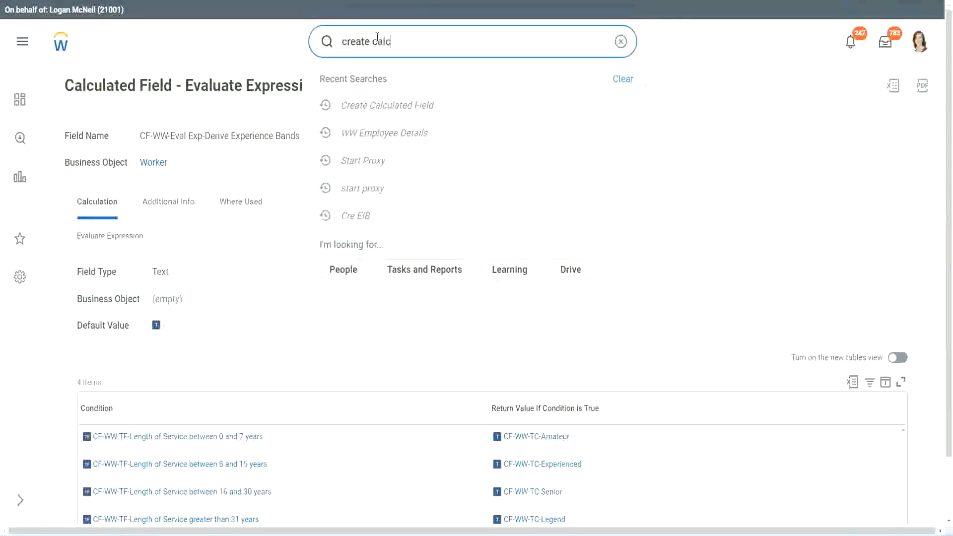
pyautogui.write(' field')
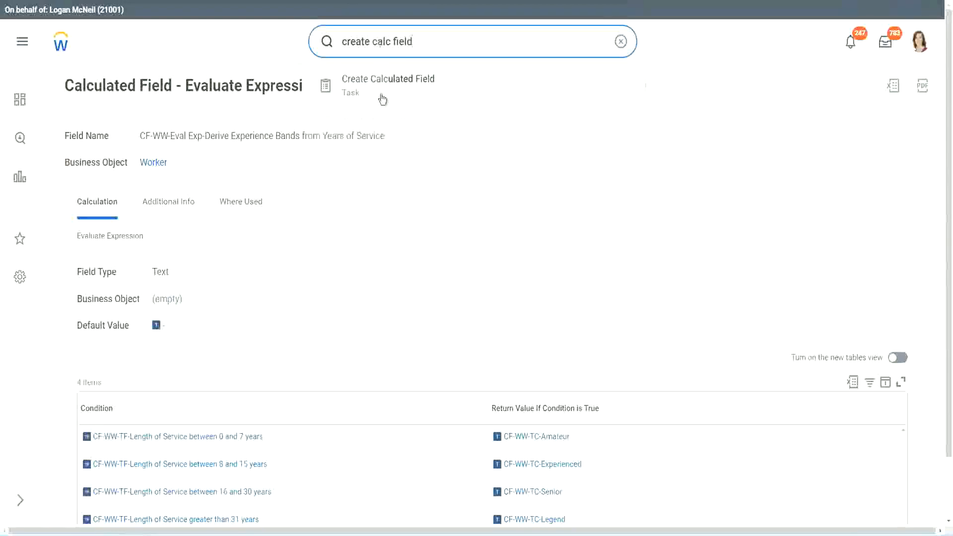
pyautogui.click(395, 91)
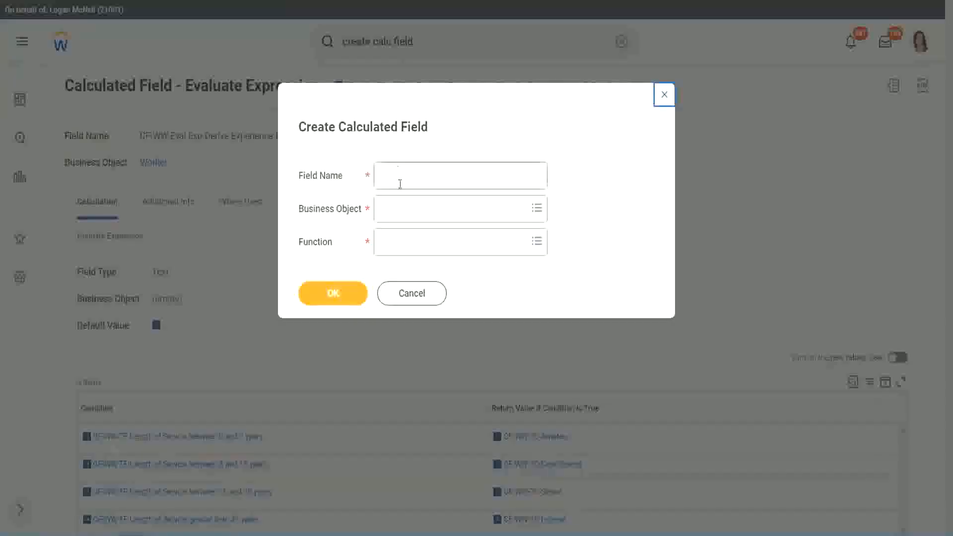
# Name the new calculated field "CF-WW-LRB-Identify Experience Bands from years of Service".
pyautogui.click(401, 178)
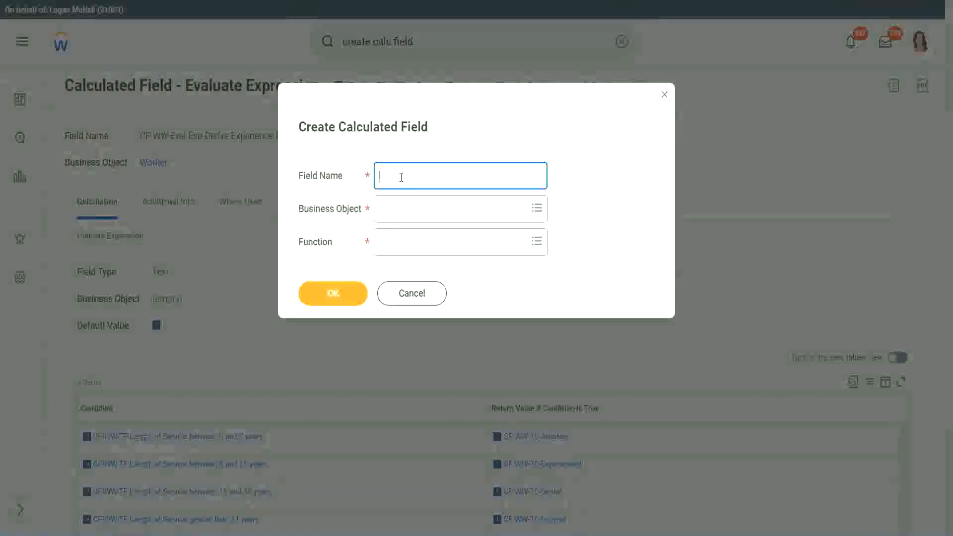
pyautogui.write('CF')
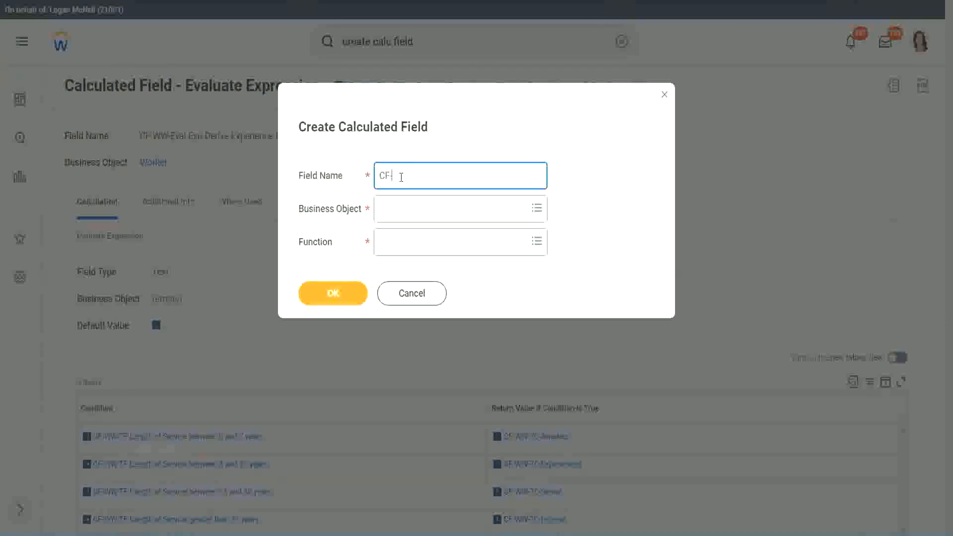
pyautogui.write('-WW-LRB-Identify Experience Bands fro')
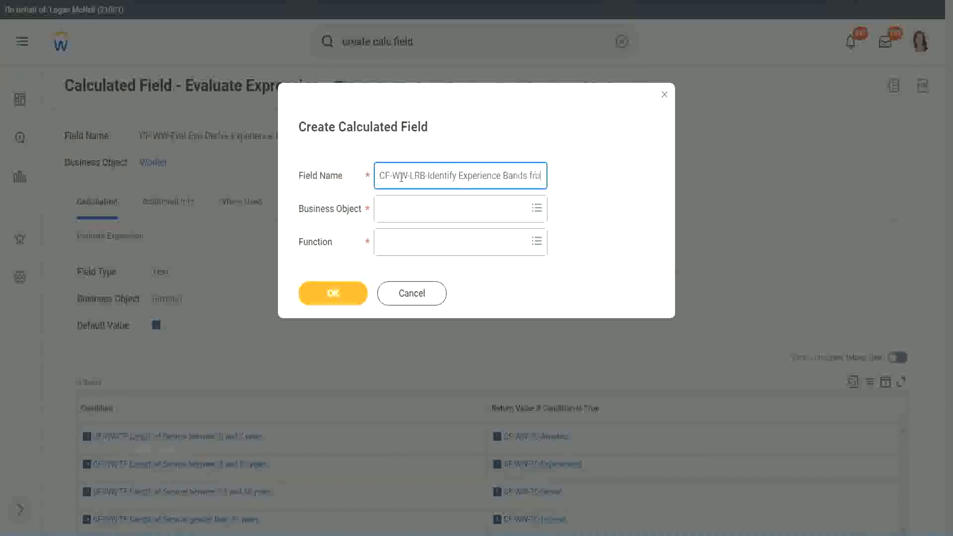
pyautogui.write('m years of')
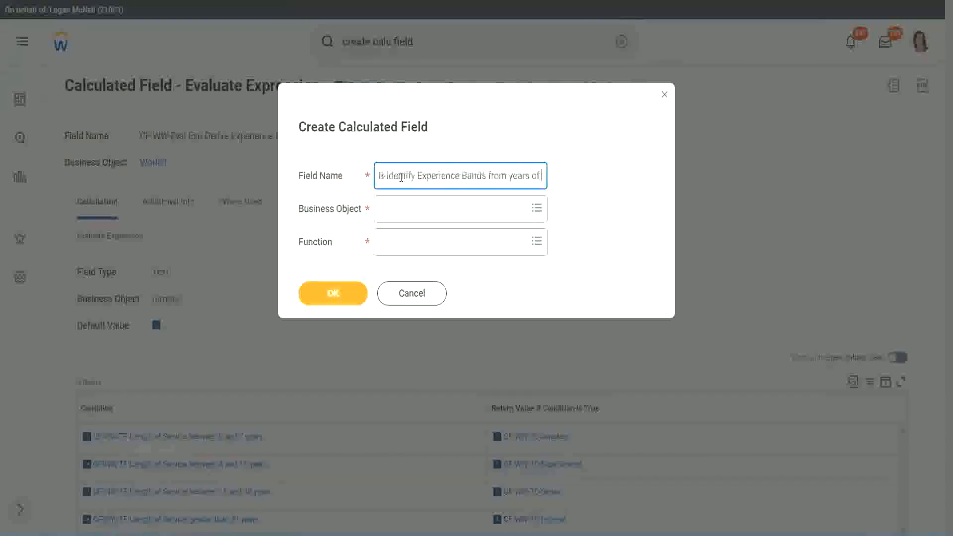
pyautogui.write(' Service')
pyautogui.press('Tab')
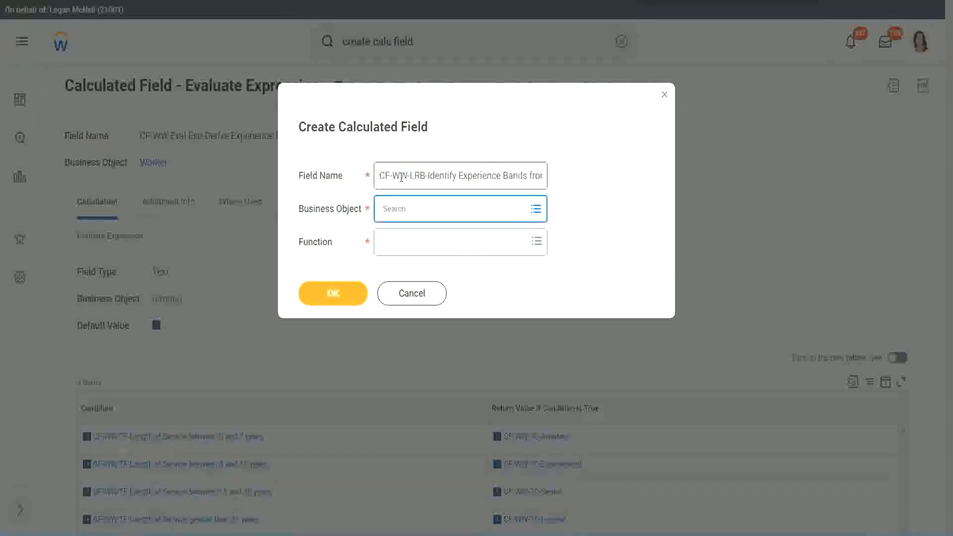
# Set the calculated field's business object to Worker and its function to Lookup Range Band, and confirm.
pyautogui.write('worker')
pyautogui.press('Return')
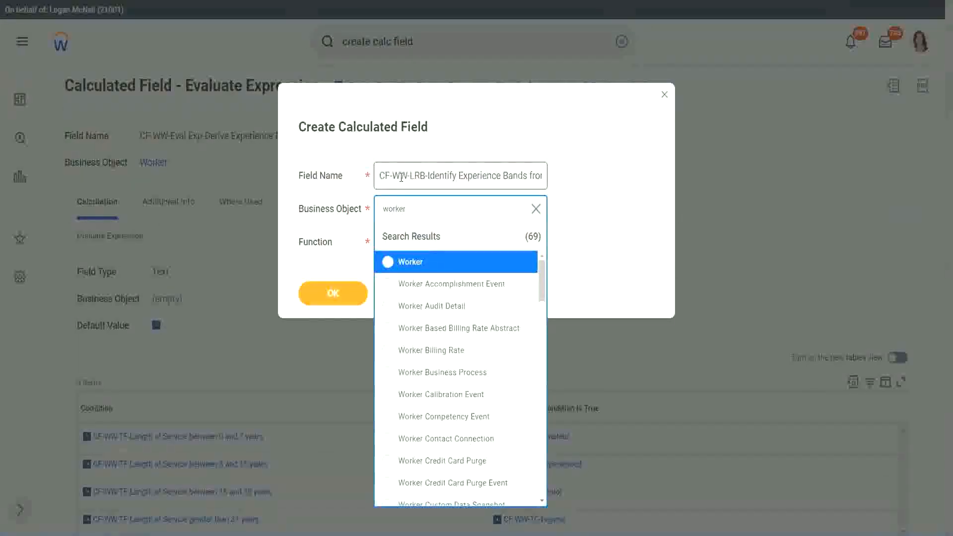
pyautogui.press('Return')
pyautogui.press('Tab')
pyautogui.write('l')
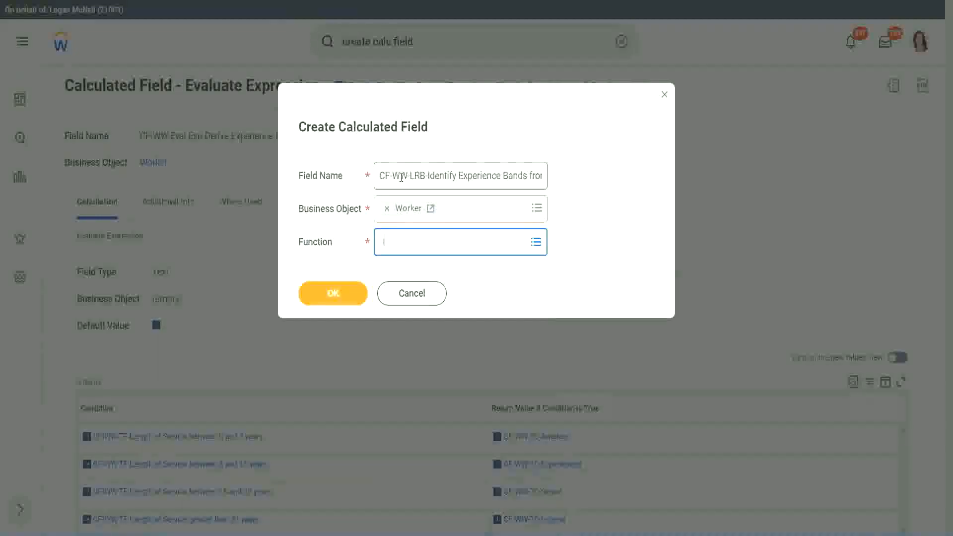
pyautogui.write('rb')
pyautogui.press('Return')
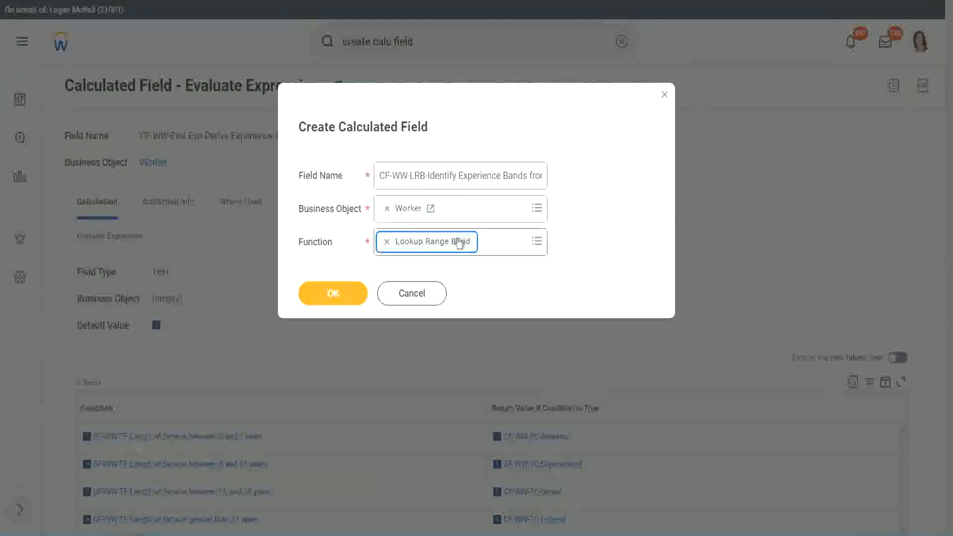
pyautogui.click(341, 295)
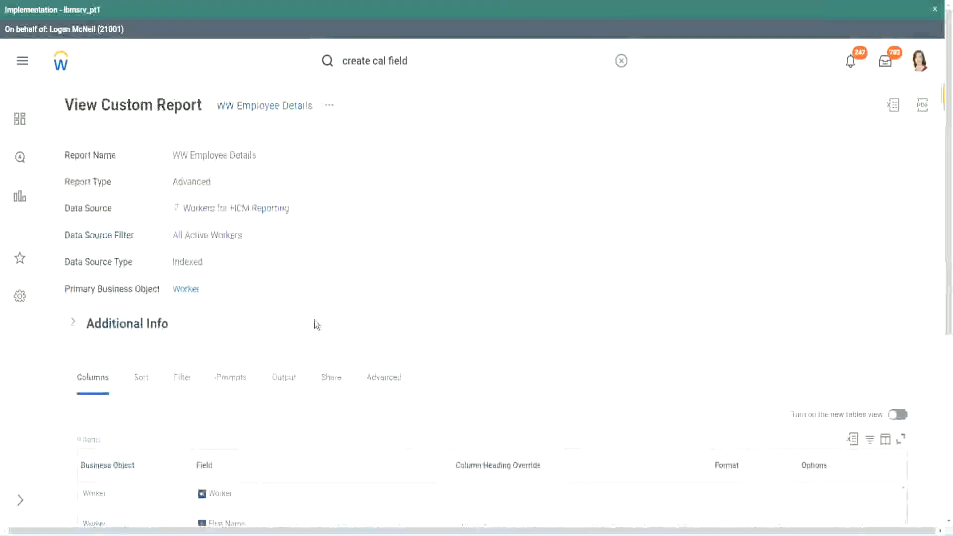
# Copy "CF-WW-Convert Text To Number-Number of Years from Length of Service" from the WW Employee Details report definition and set it as the source field.
pyautogui.scroll(-5, 318, 326)
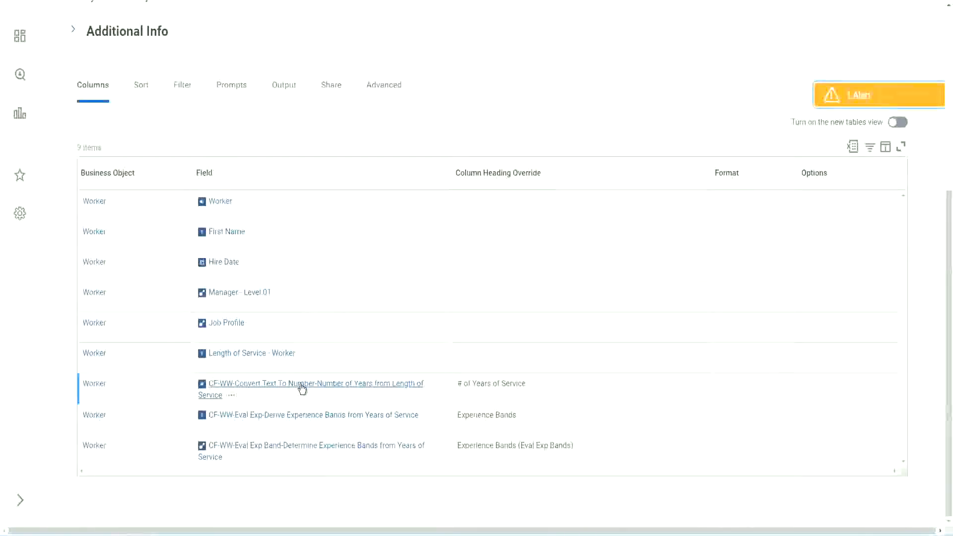
pyautogui.rightClick(302, 389)
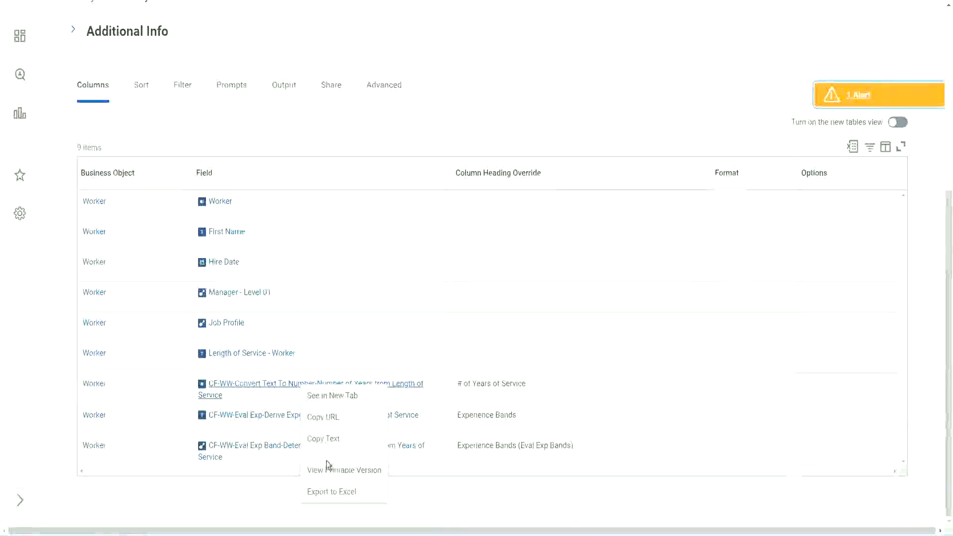
pyautogui.press('Escape')
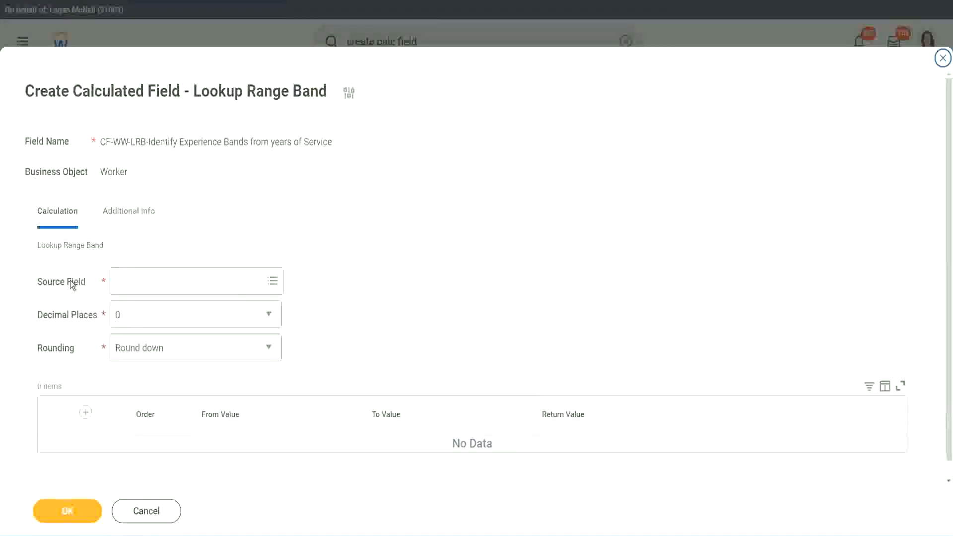
pyautogui.click(148, 282)
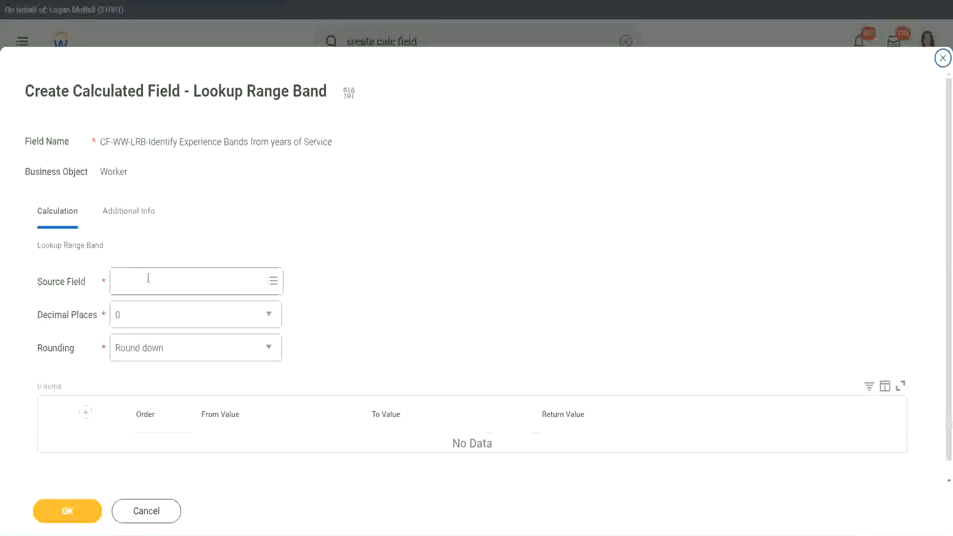
pyautogui.hotkey('ctrl', 'v')
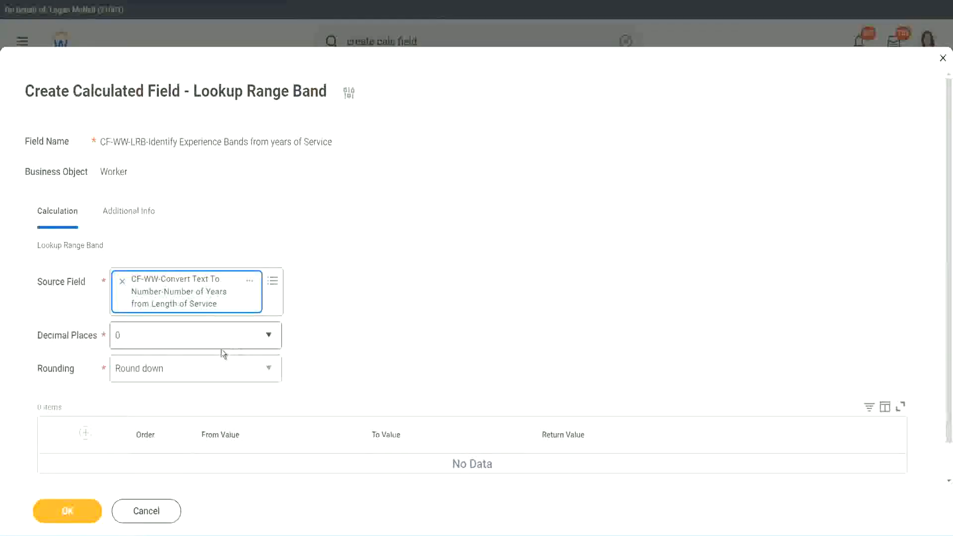
# Choose 0 decimal places and set the rounding to Round for the range band lookup.
pyautogui.click(186, 341)
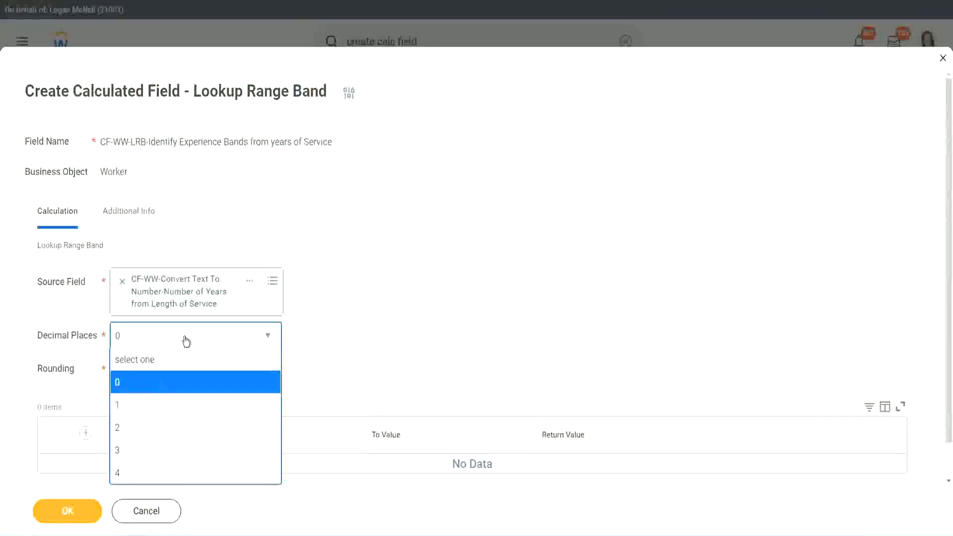
pyautogui.click(121, 387)
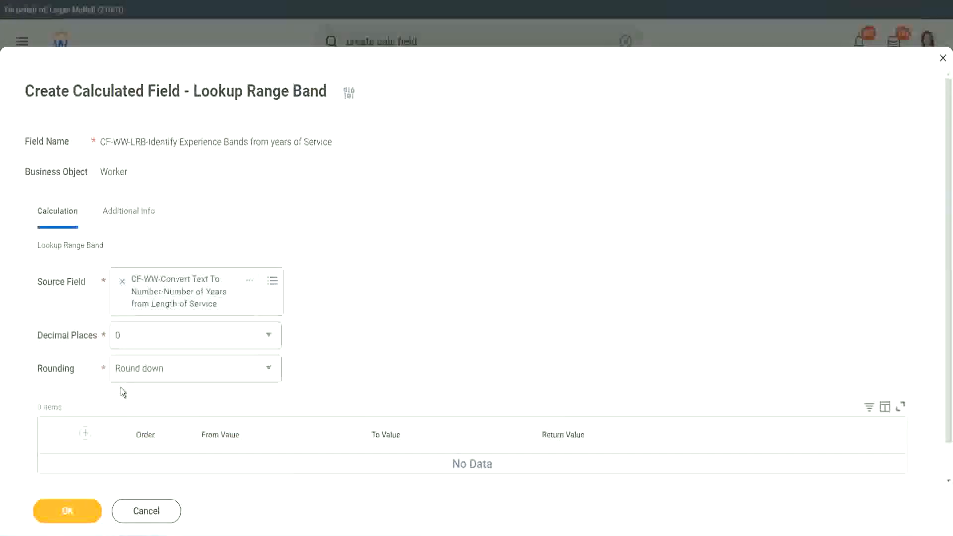
pyautogui.click(154, 372)
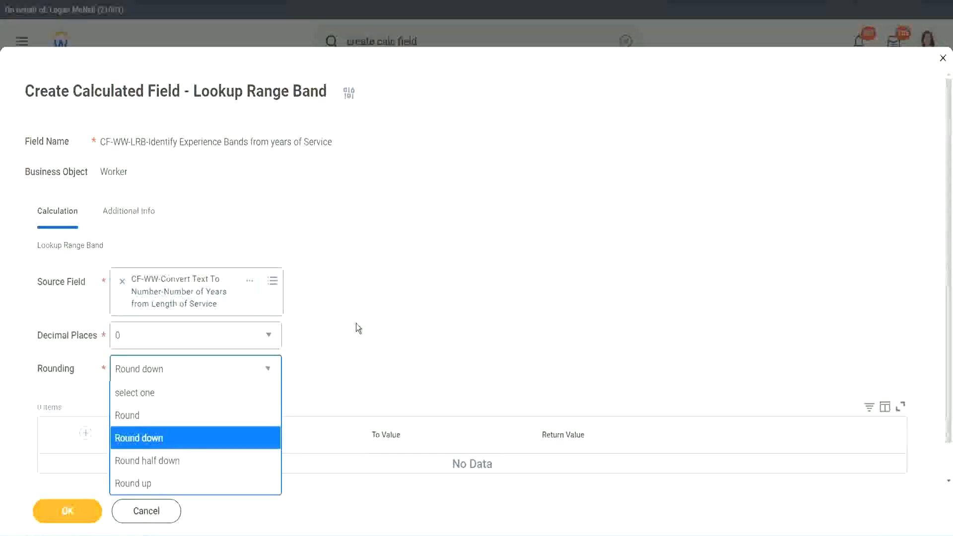
pyautogui.click(335, 366)
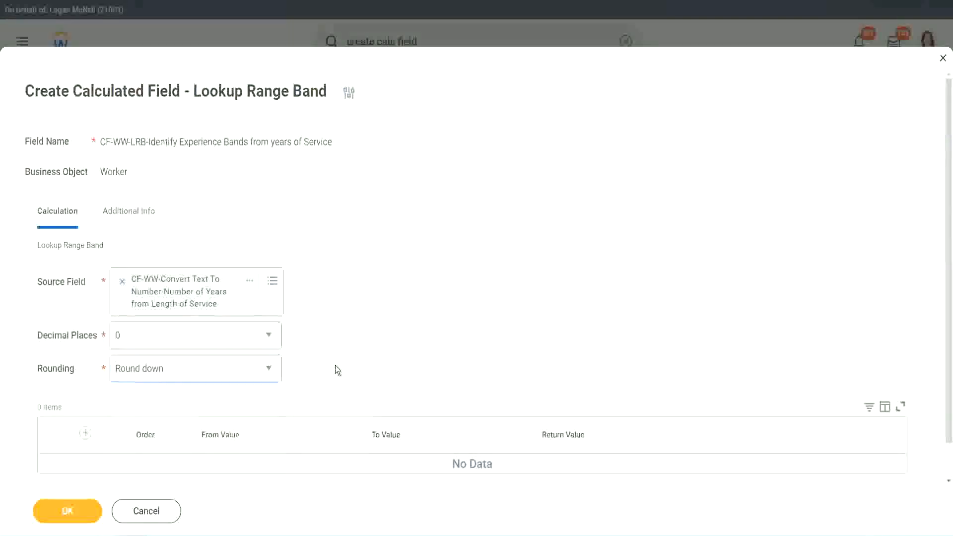
pyautogui.click(164, 373)
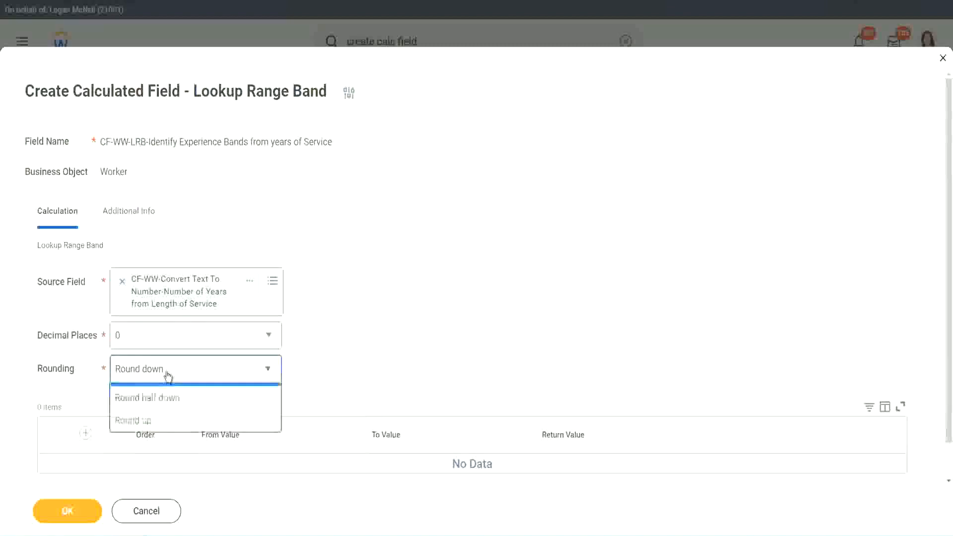
pyautogui.click(159, 417)
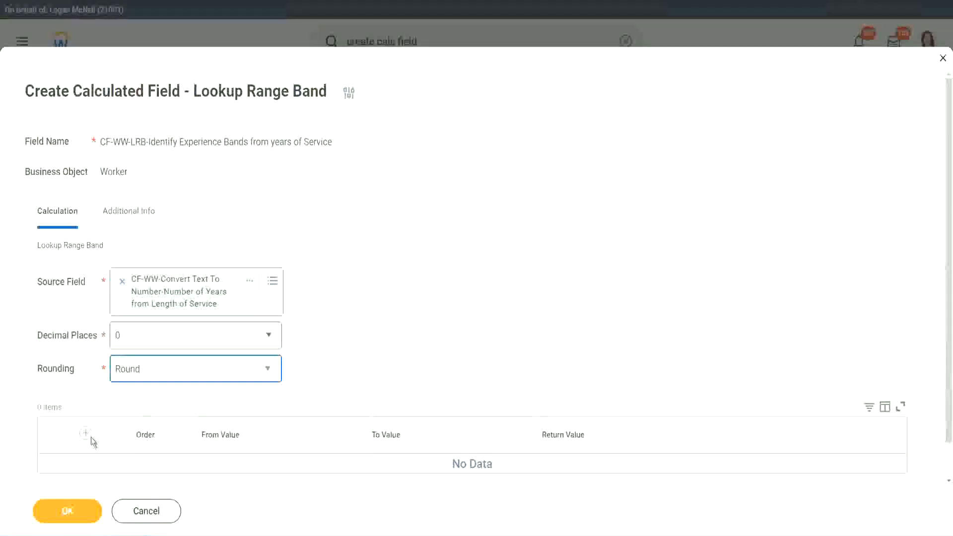
pyautogui.click(379, 341)
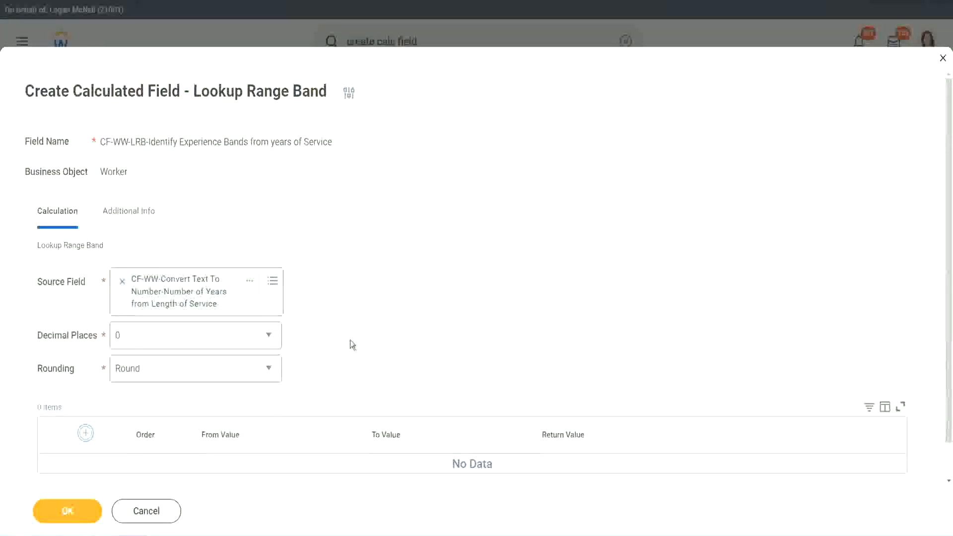
# Add the first range band row from 0 to 7 with the return value "Amateur".
pyautogui.scroll(-2, 391, 303)
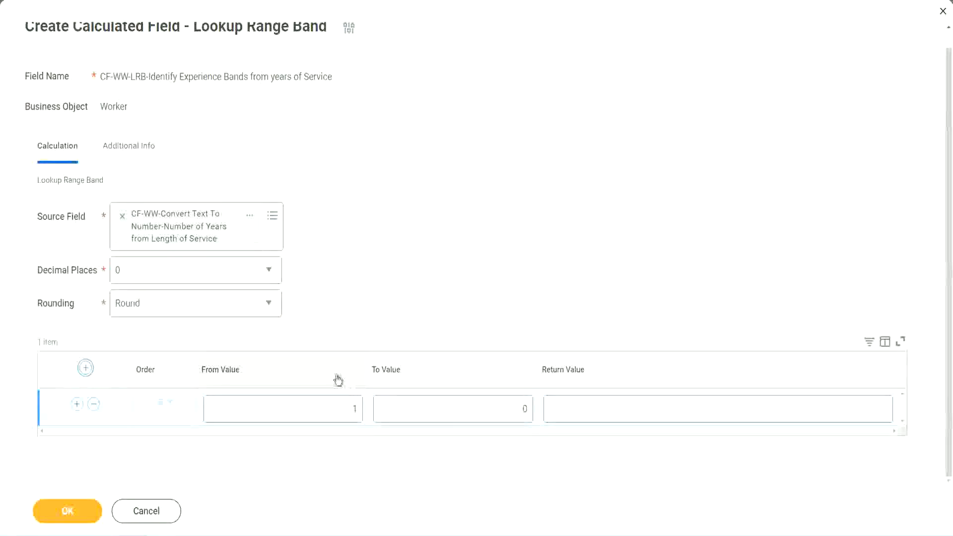
pyautogui.click(351, 420)
pyautogui.doubleClick(349, 412)
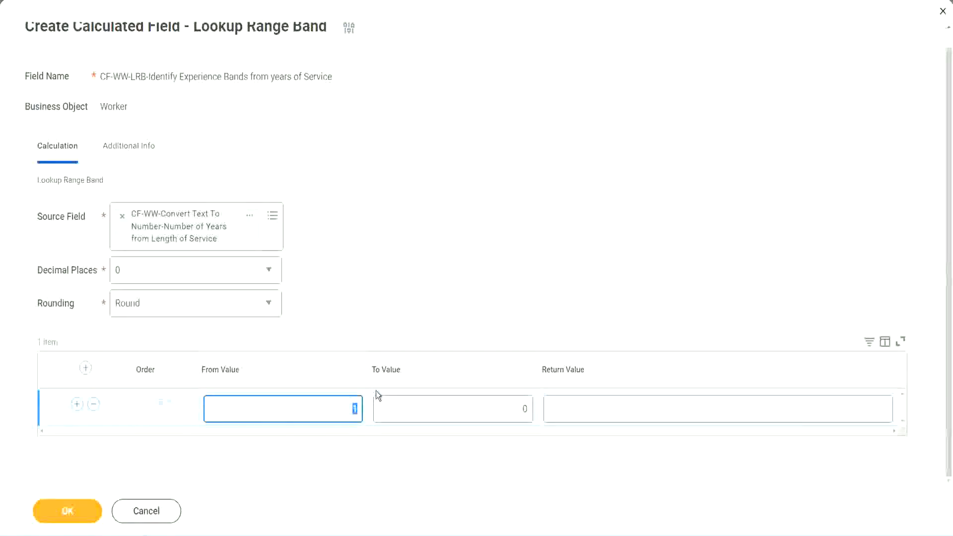
pyautogui.write('0')
pyautogui.press('Tab')
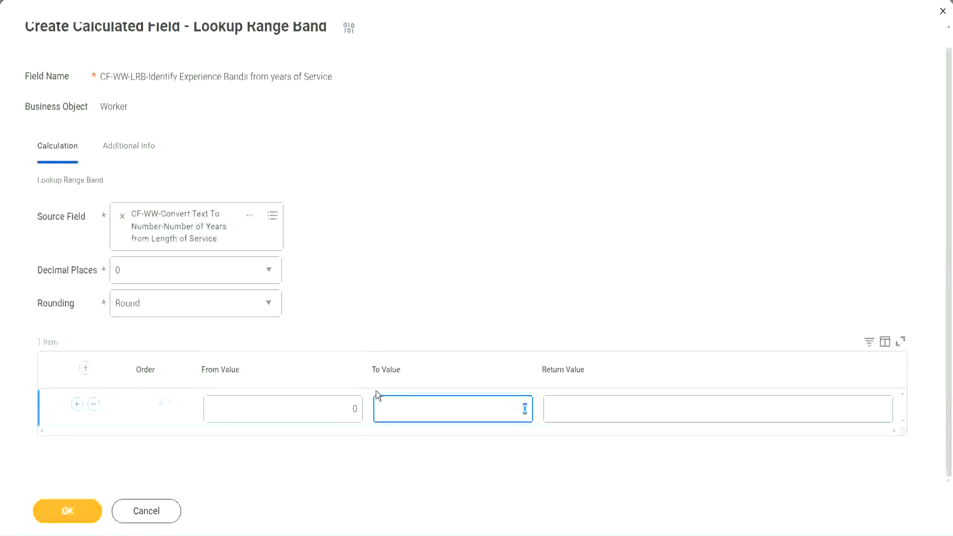
pyautogui.write('7')
pyautogui.press('Tab')
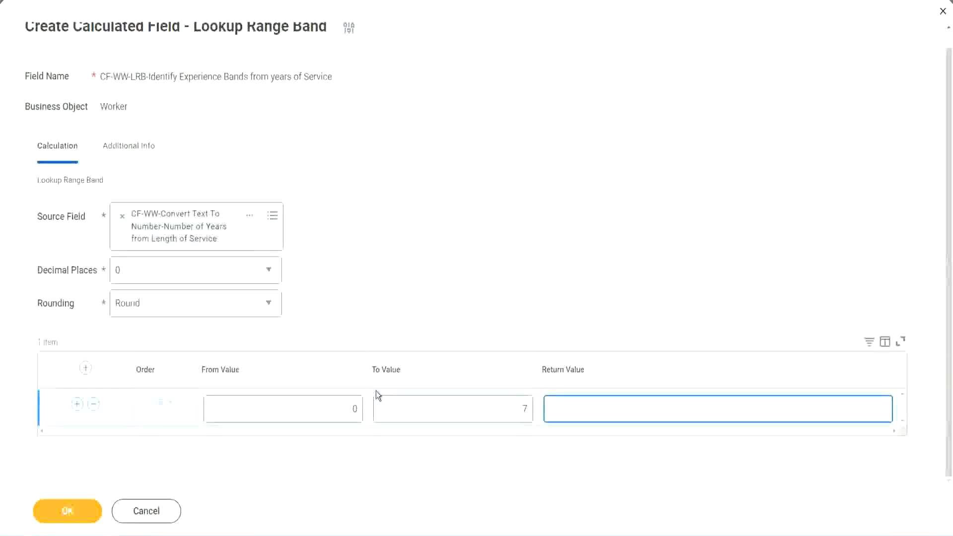
pyautogui.write('Amateur')
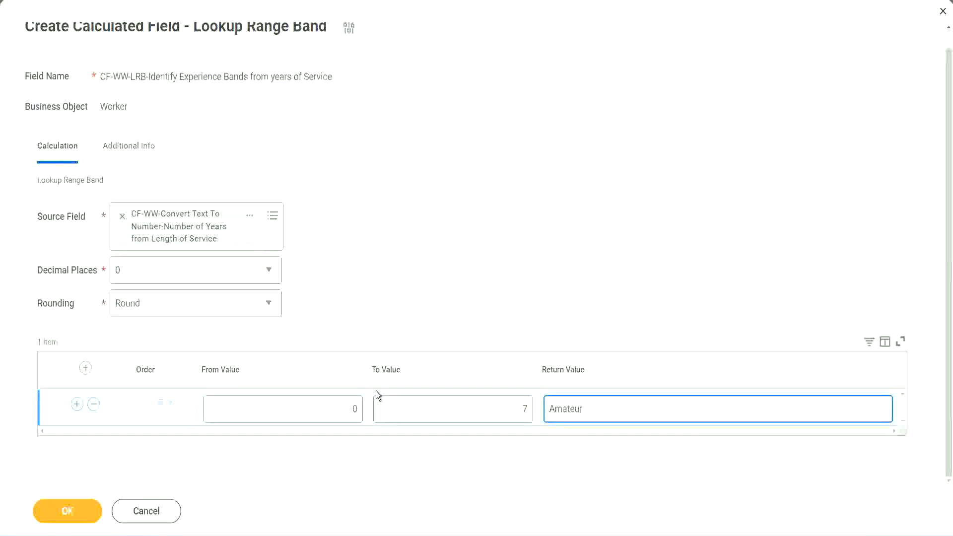
pyautogui.click(330, 416)
pyautogui.click(510, 400)
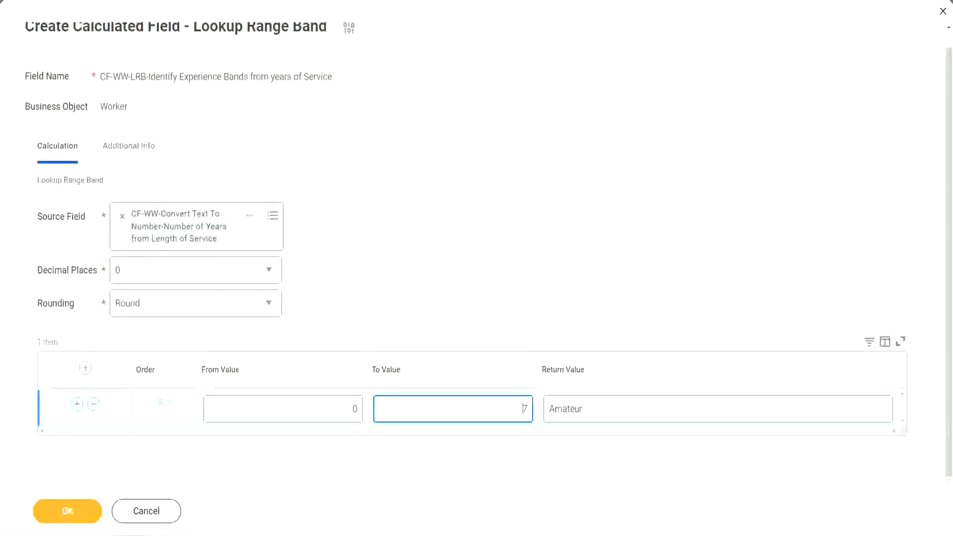
pyautogui.moveTo(398, 346); pyautogui.dragTo(238, 247)
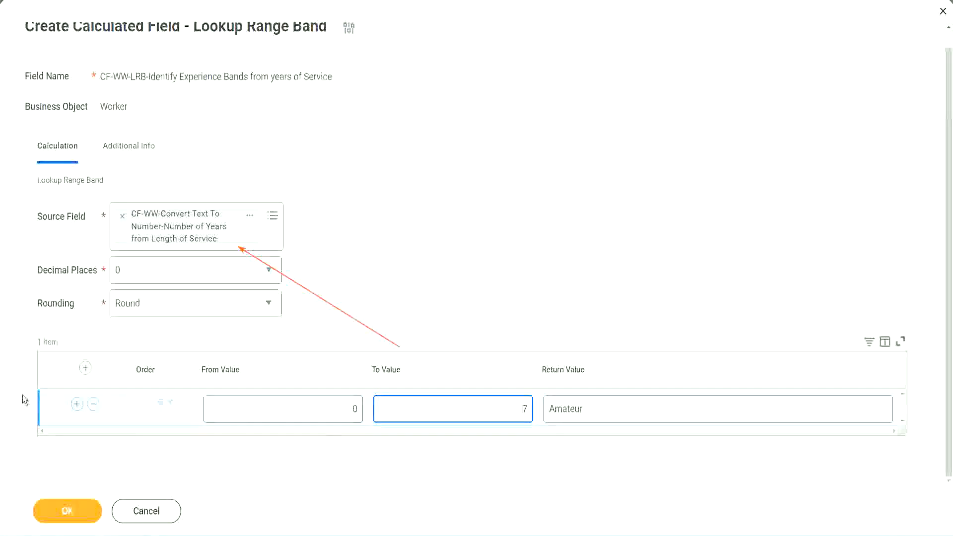
# Add a second range band row from 8 to 15 with the return value "Experienced".
pyautogui.click(76, 403)
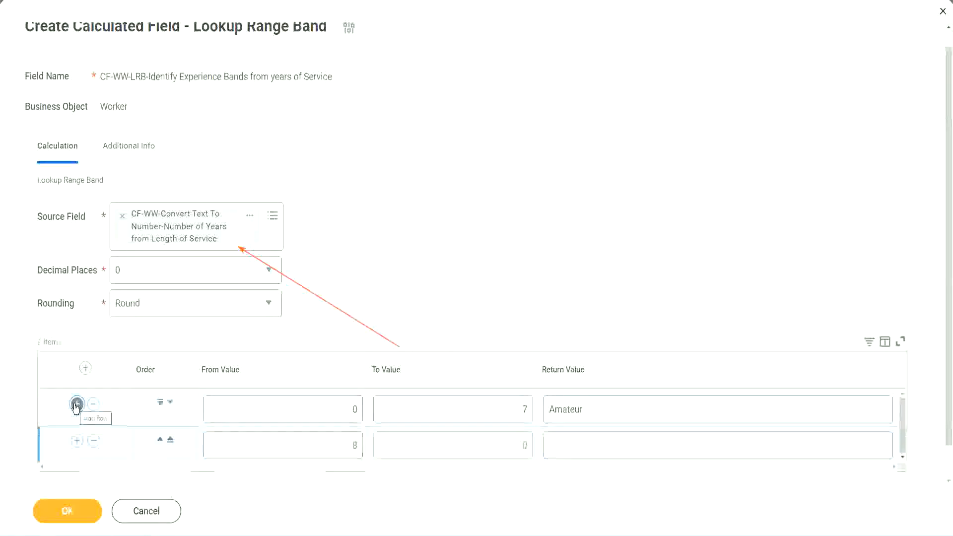
pyautogui.click(362, 447)
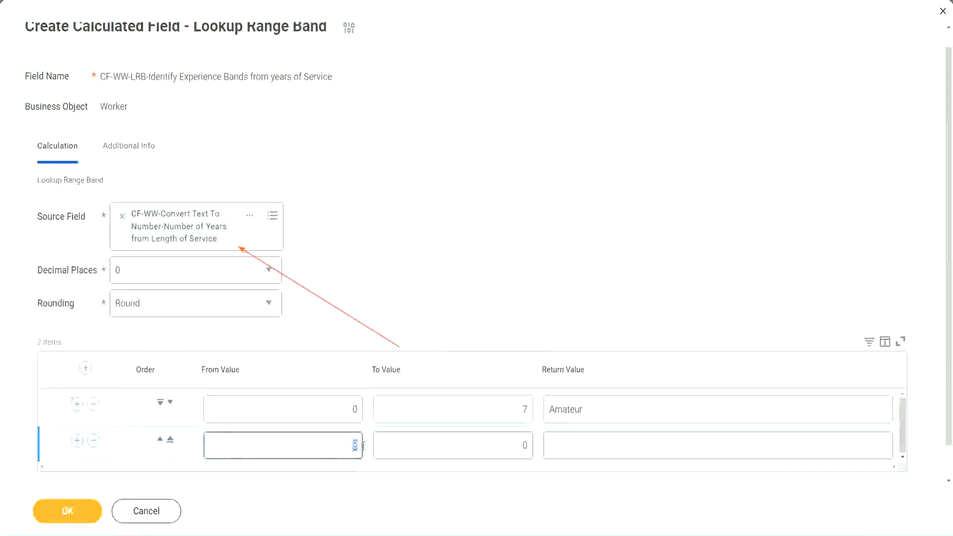
pyautogui.click(344, 418)
pyautogui.click(519, 413)
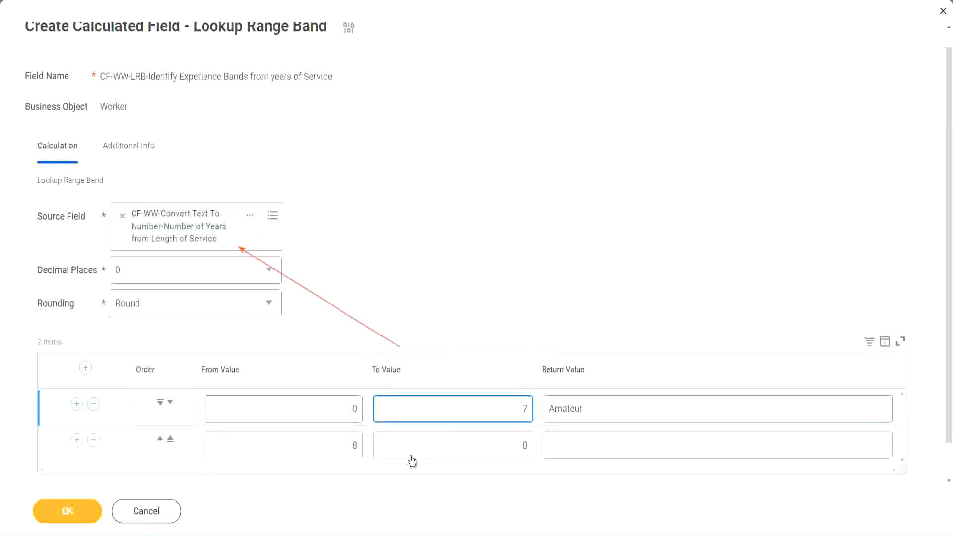
pyautogui.click(340, 450)
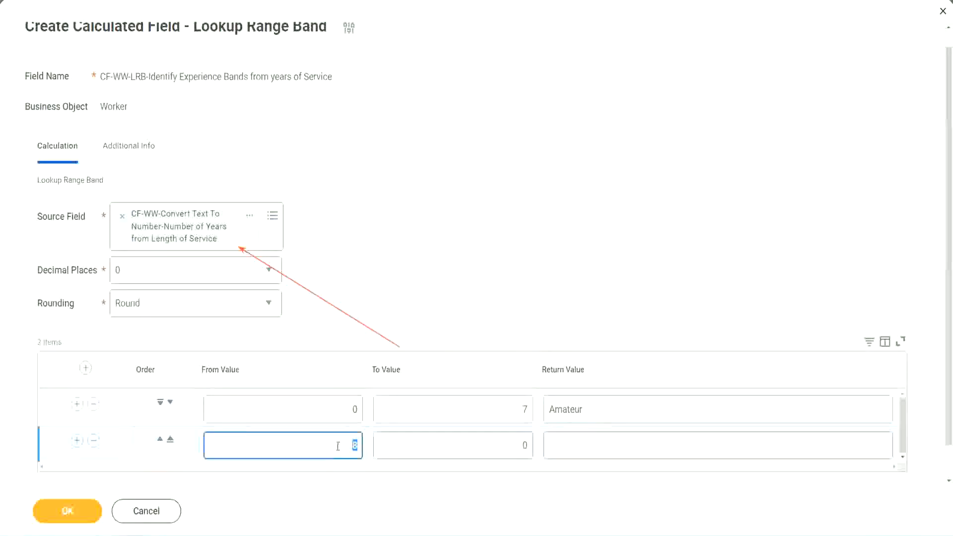
pyautogui.click(516, 446)
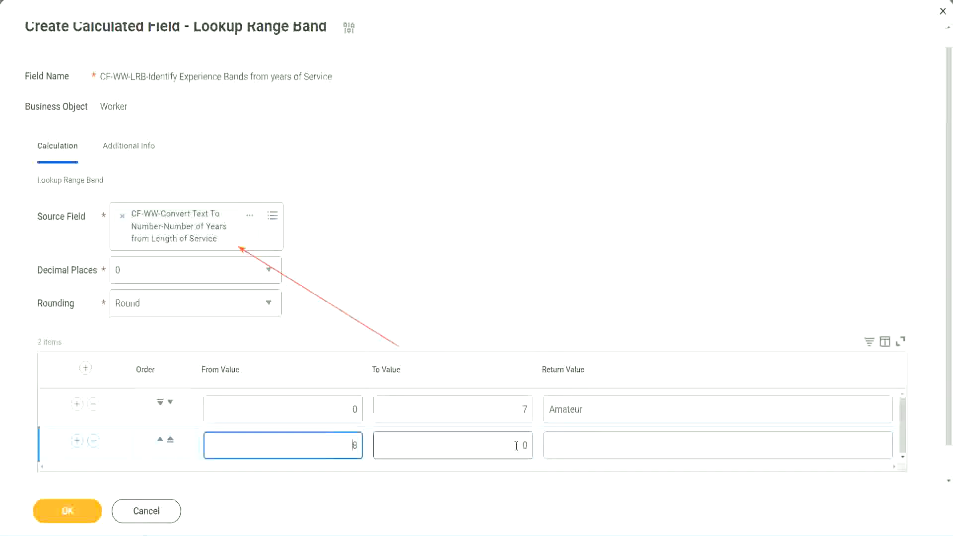
pyautogui.click(516, 446)
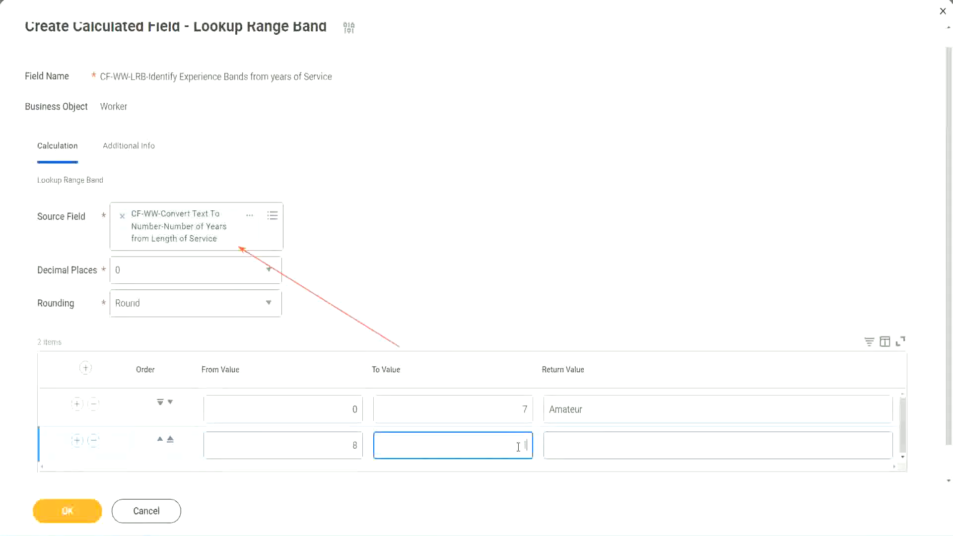
pyautogui.write('15')
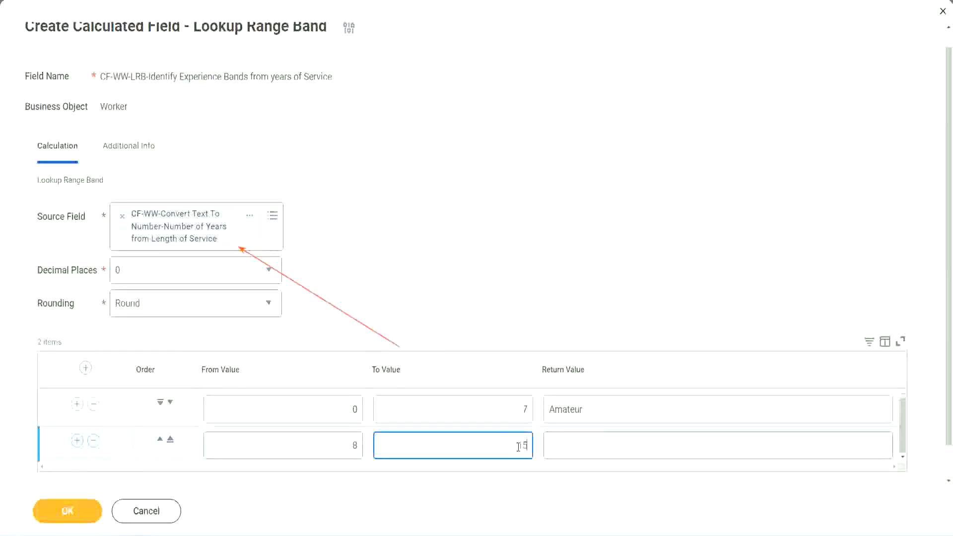
pyautogui.click(587, 442)
pyautogui.write('Ex')
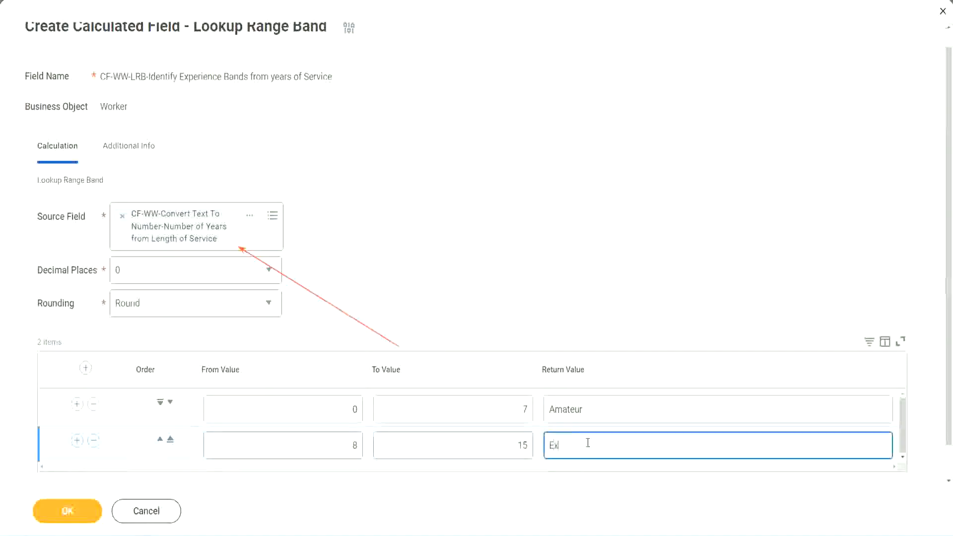
pyautogui.write('perienced')
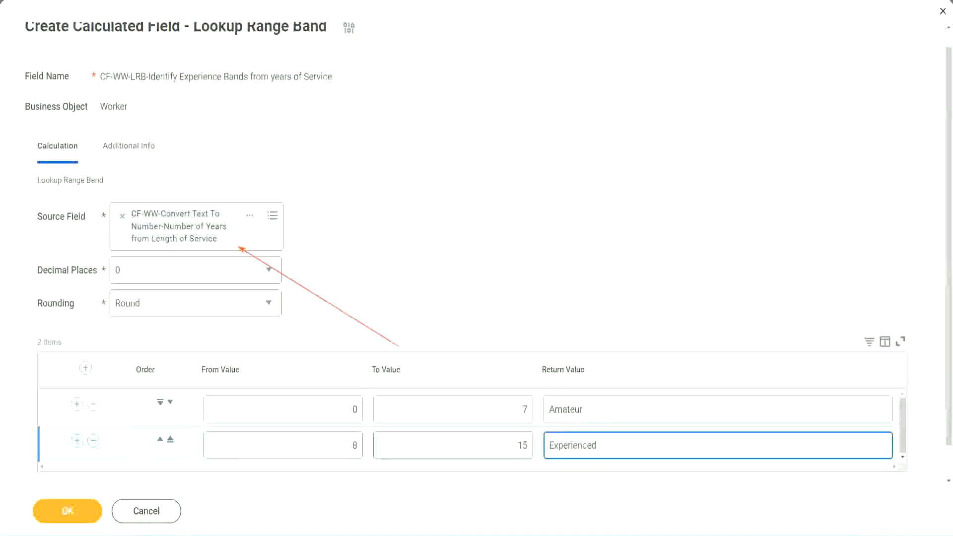
# Add a third range band row from 16 to 30 with the return value "Senior".
pyautogui.click(77, 440)
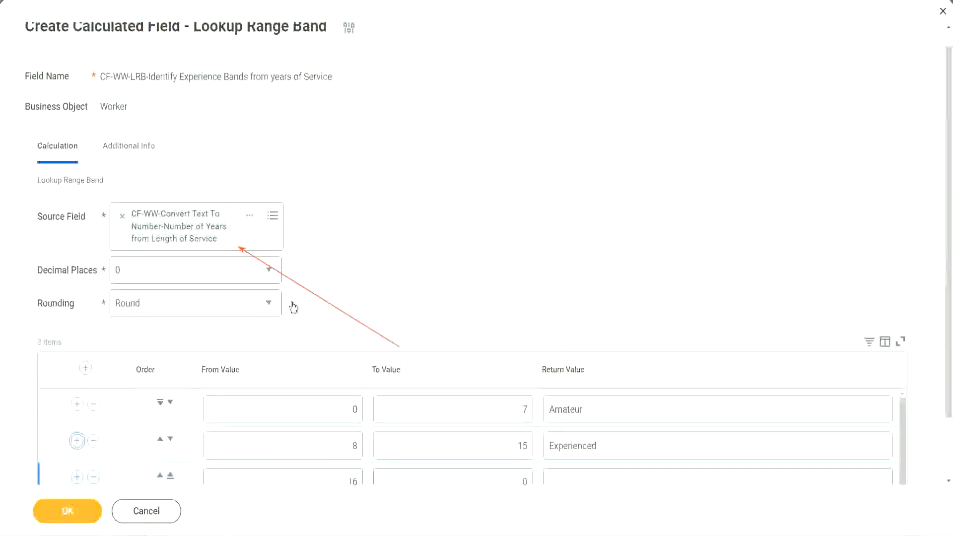
pyautogui.scroll(-2, 292, 308)
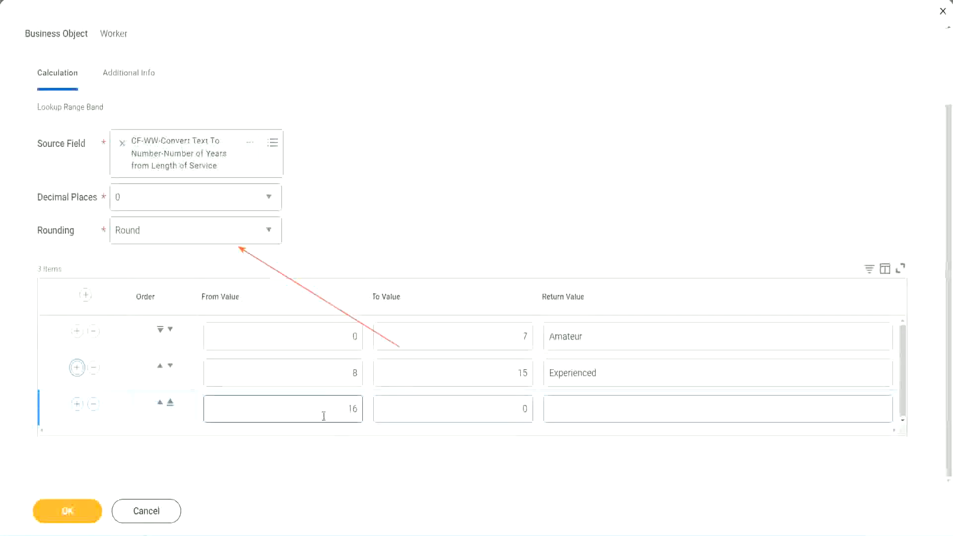
pyautogui.click(506, 408)
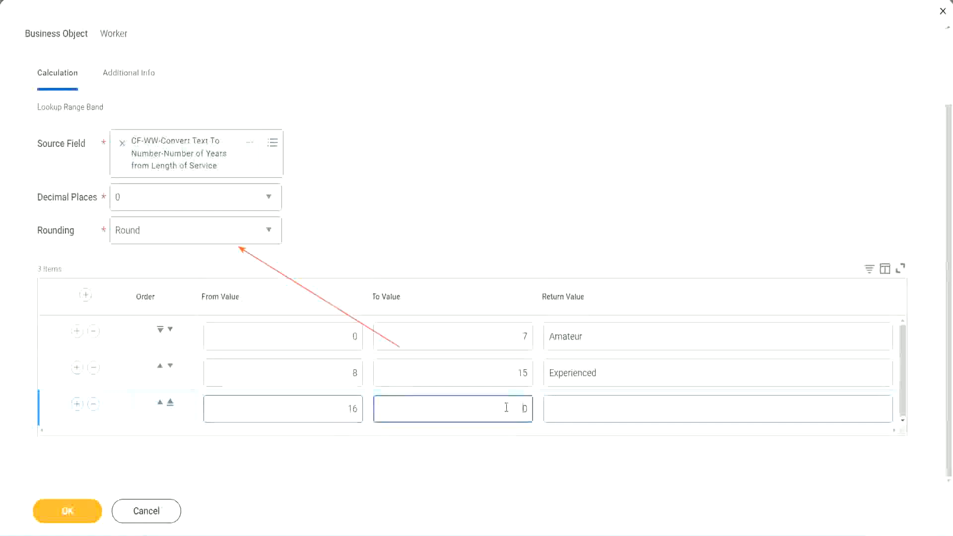
pyautogui.write('3')
pyautogui.press('Tab')
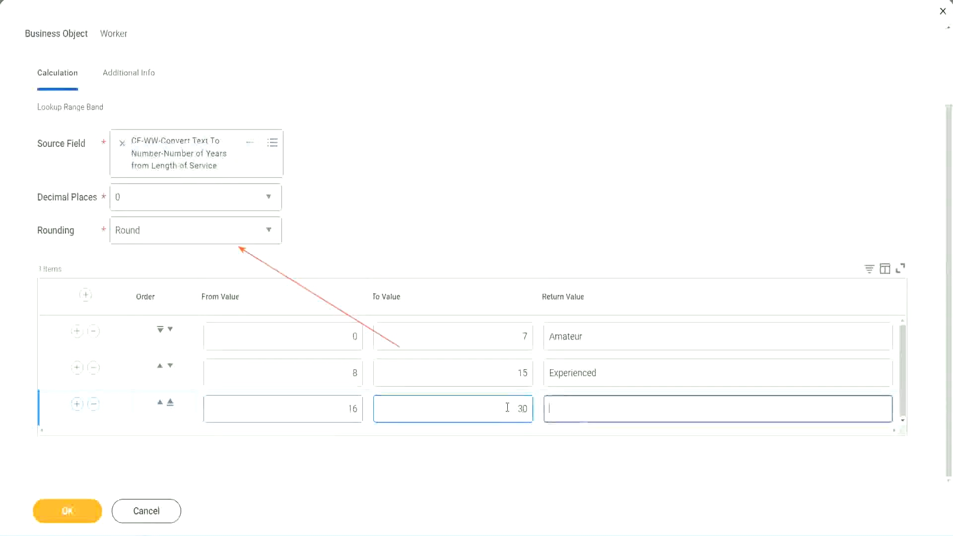
pyautogui.write('L')
pyautogui.press('BackSpace')
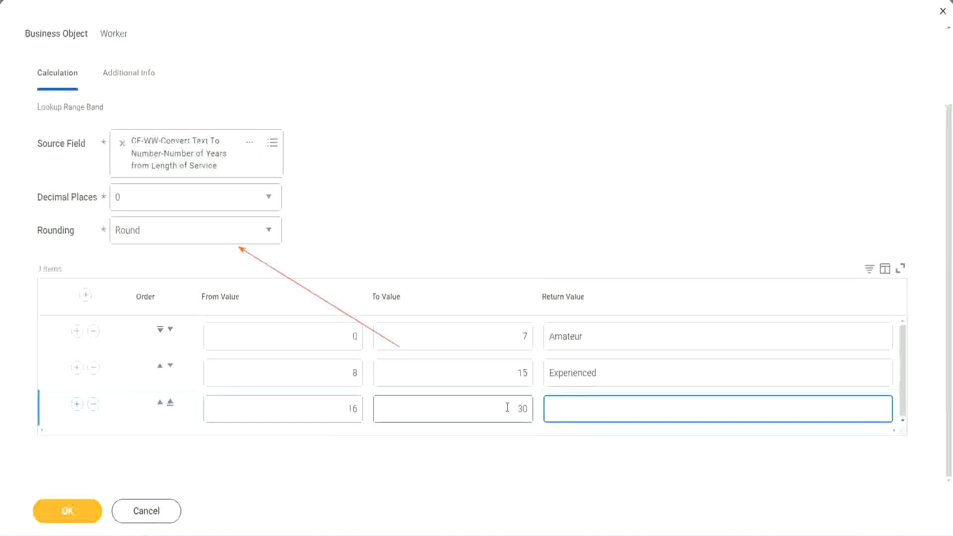
pyautogui.write('Senior')
# Add a fourth range band row from 31 to 1000 with the return value "Legend".
pyautogui.click(77, 404)
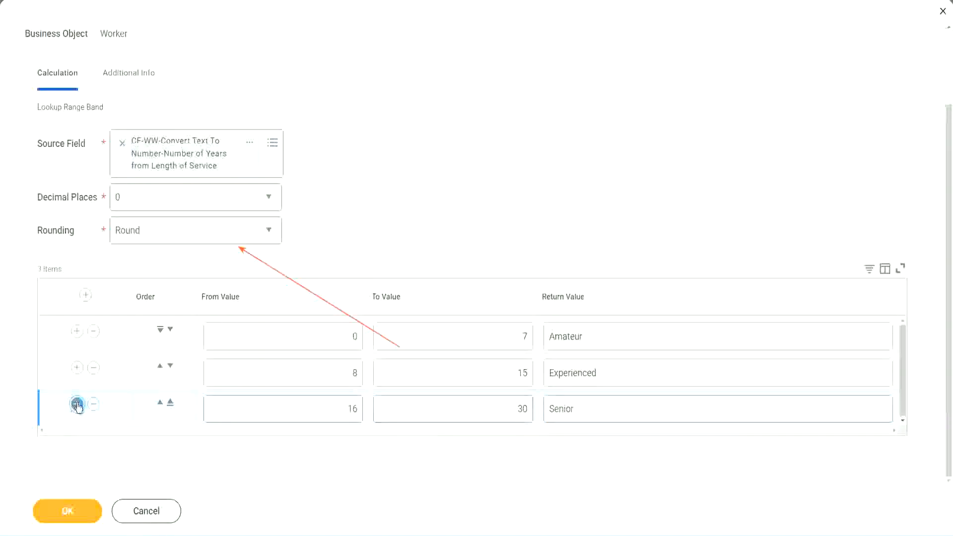
pyautogui.scroll(-1, 181, 375)
pyautogui.click(314, 404)
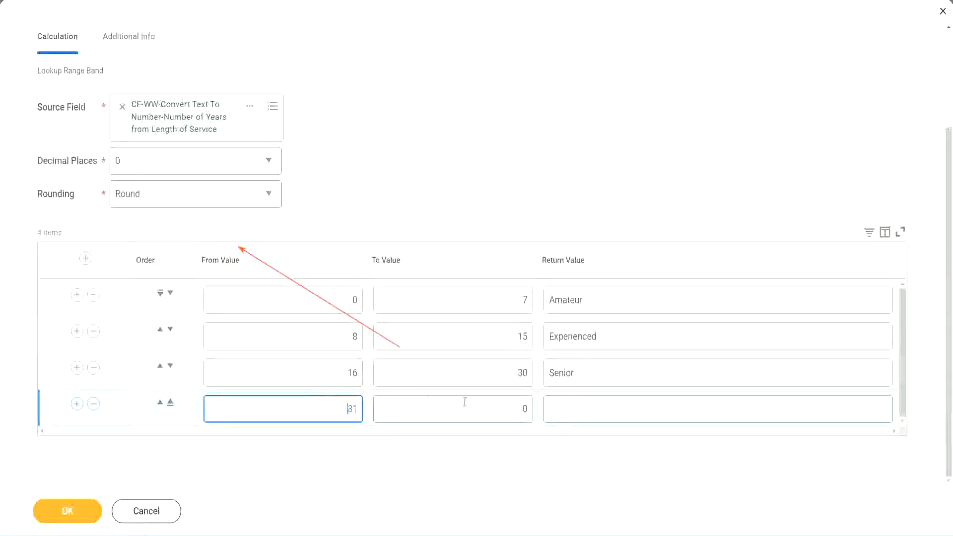
pyautogui.click(514, 408)
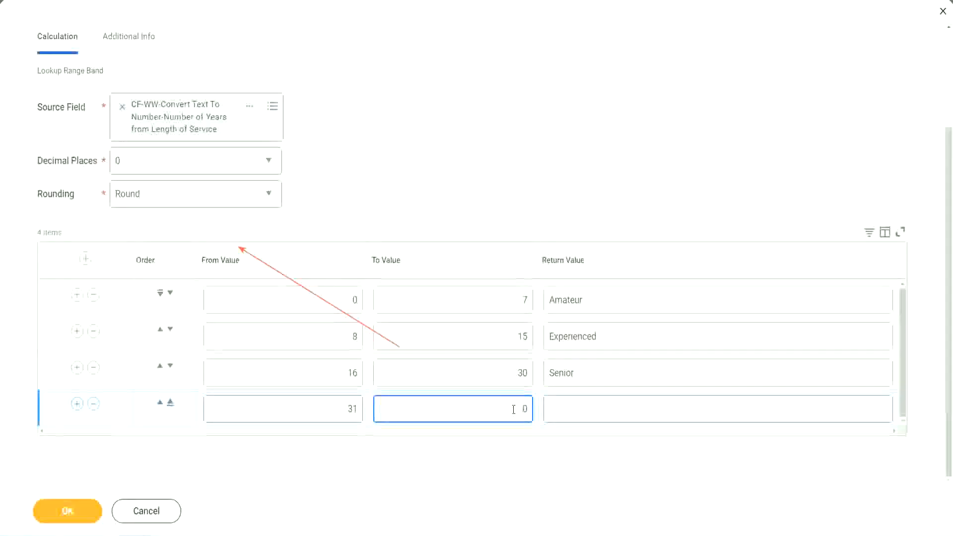
pyautogui.write('1000')
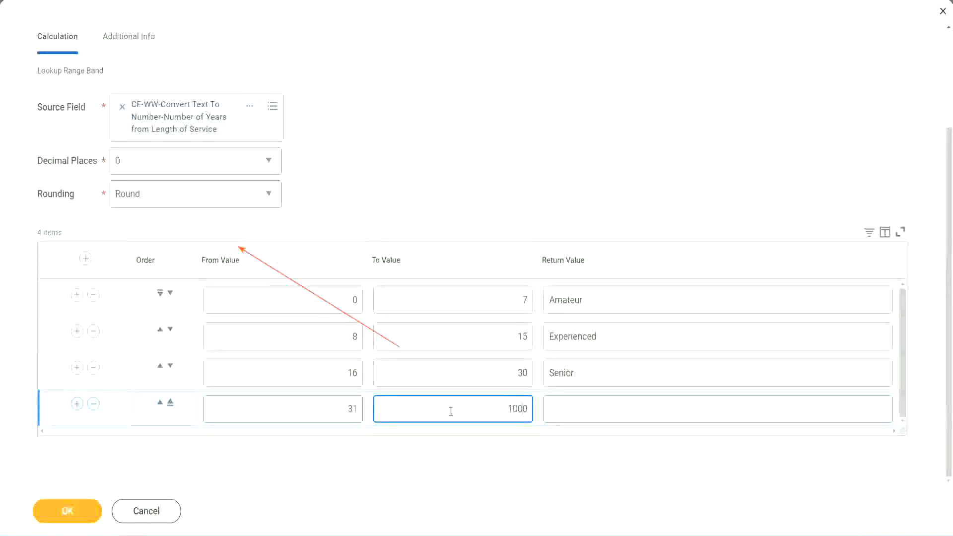
pyautogui.moveTo(496, 400); pyautogui.dragTo(549, 400)
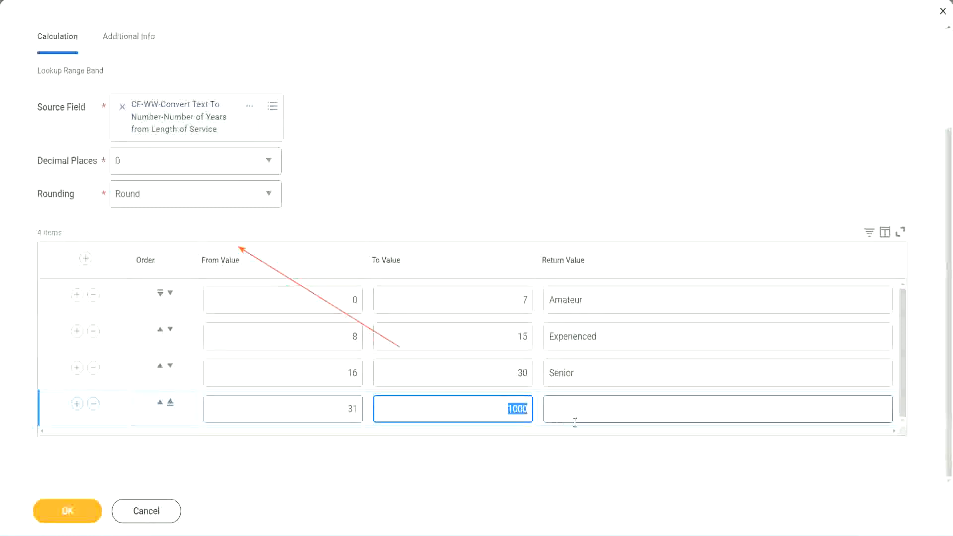
pyautogui.click(507, 404)
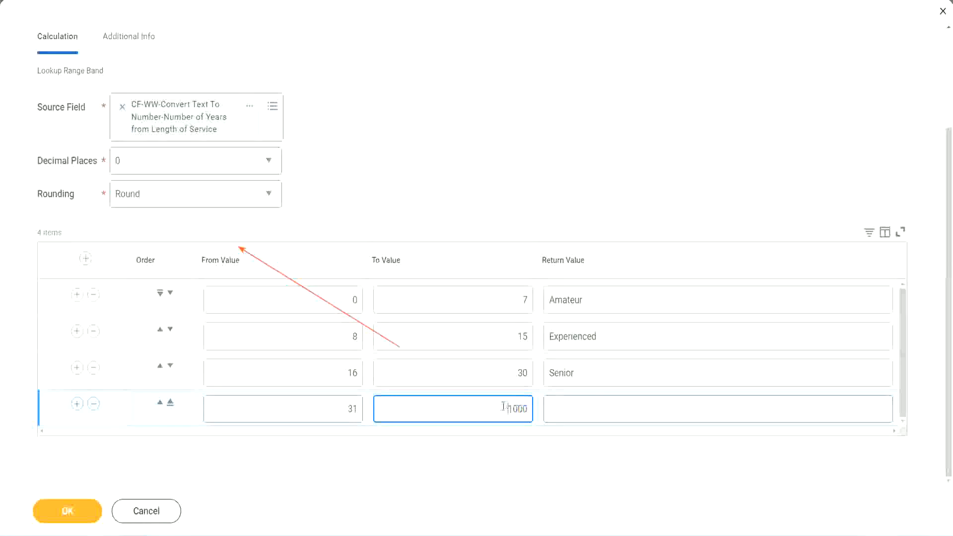
pyautogui.moveTo(499, 406); pyautogui.dragTo(534, 406)
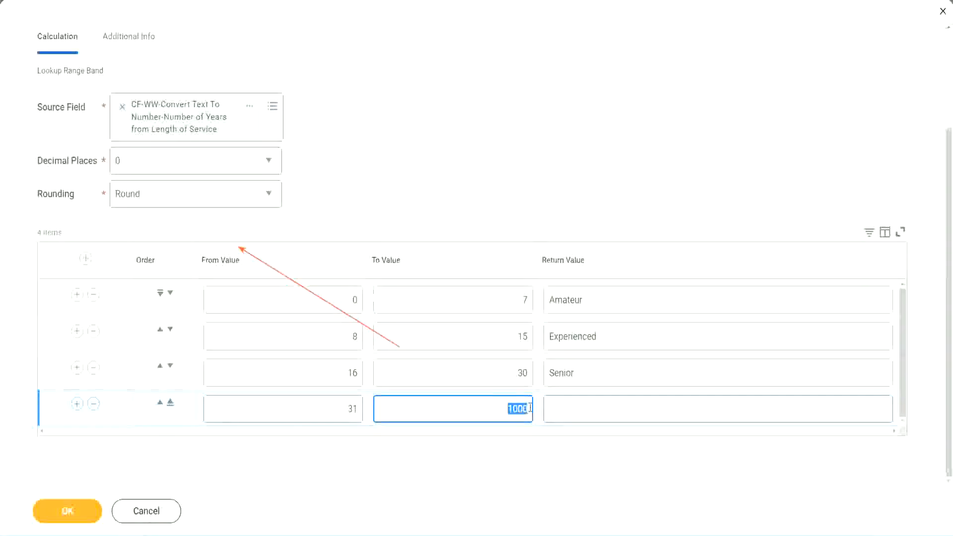
pyautogui.click(595, 409)
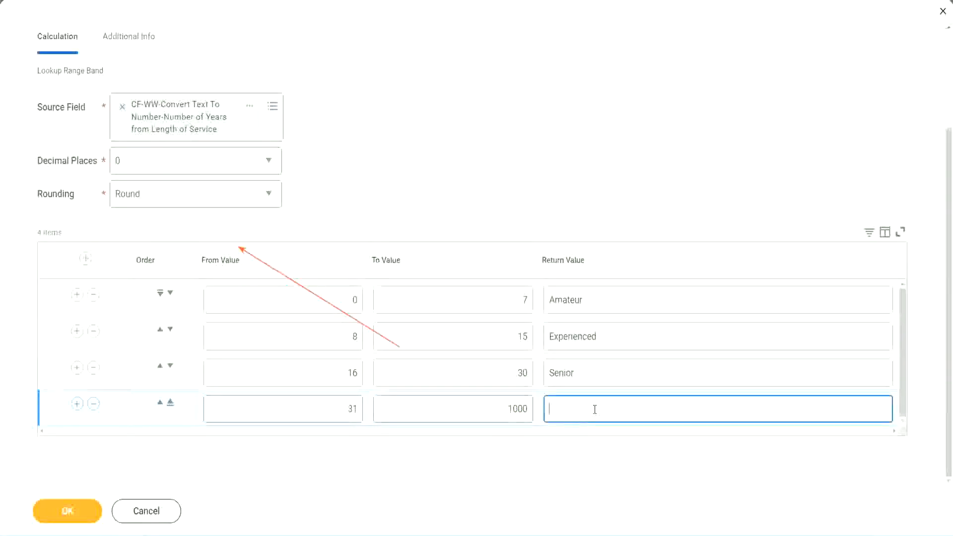
pyautogui.write('Legend')
pyautogui.click(444, 165)
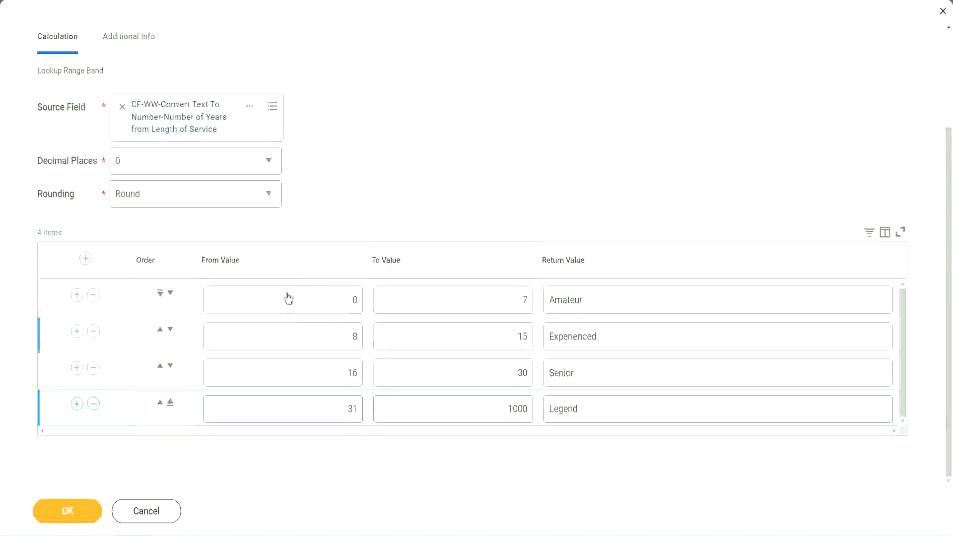
# Review the from and to values and the return value of each range band row.
pyautogui.doubleClick(619, 299)
pyautogui.doubleClick(616, 337)
pyautogui.doubleClick(603, 380)
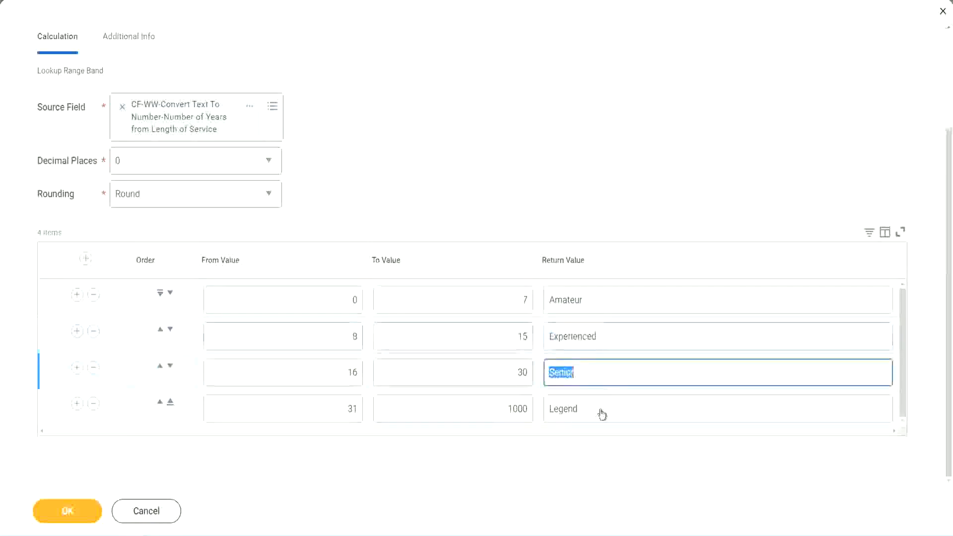
pyautogui.doubleClick(602, 409)
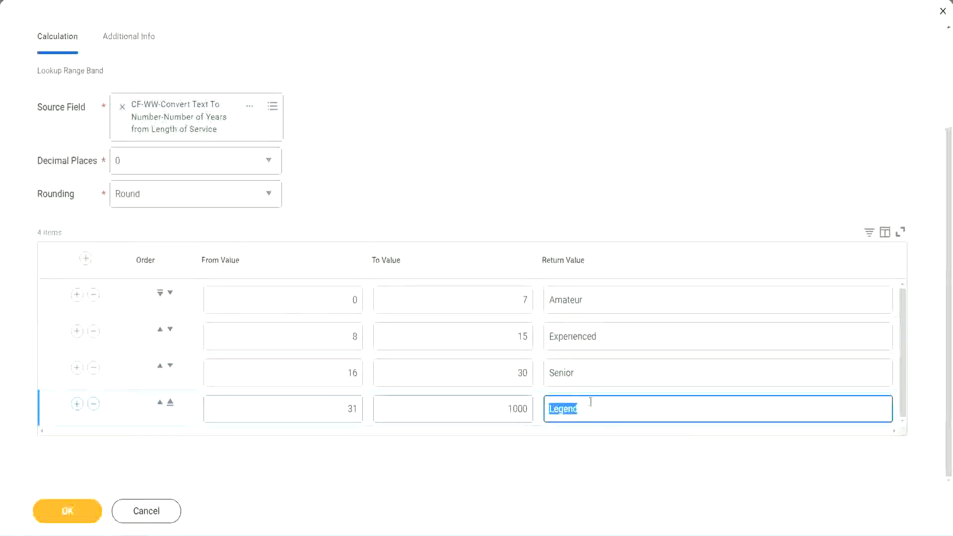
pyautogui.doubleClick(305, 301)
pyautogui.doubleClick(488, 293)
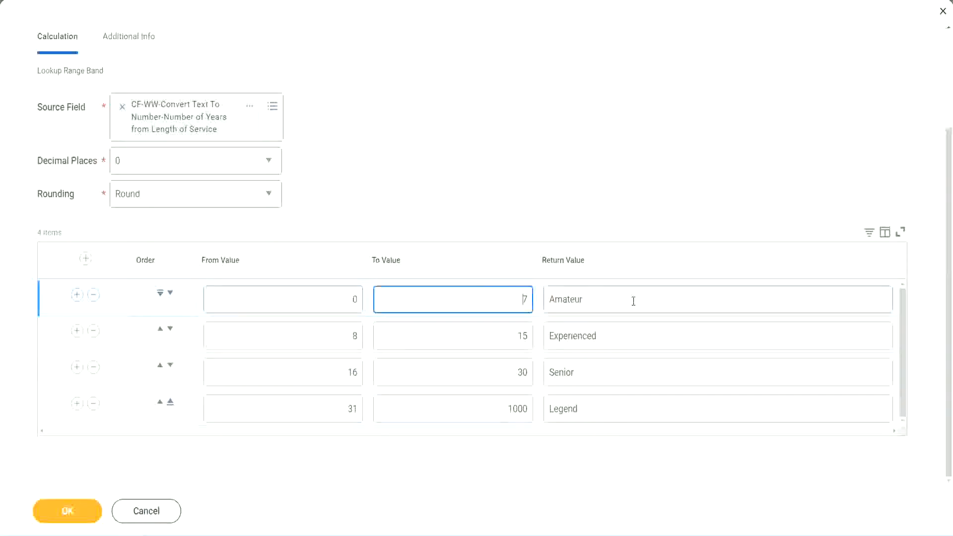
pyautogui.doubleClick(630, 300)
pyautogui.doubleClick(616, 336)
pyautogui.doubleClick(608, 379)
pyautogui.doubleClick(599, 409)
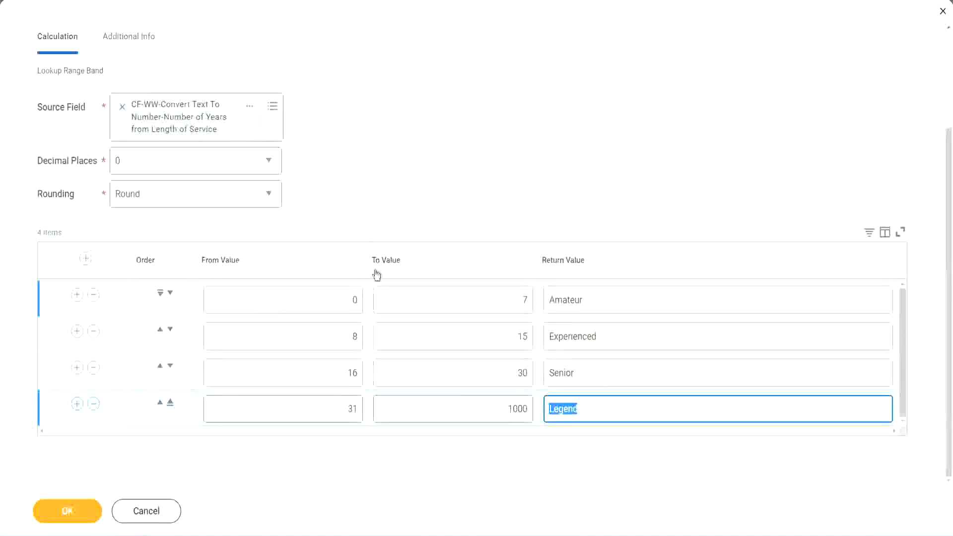
pyautogui.click(443, 210)
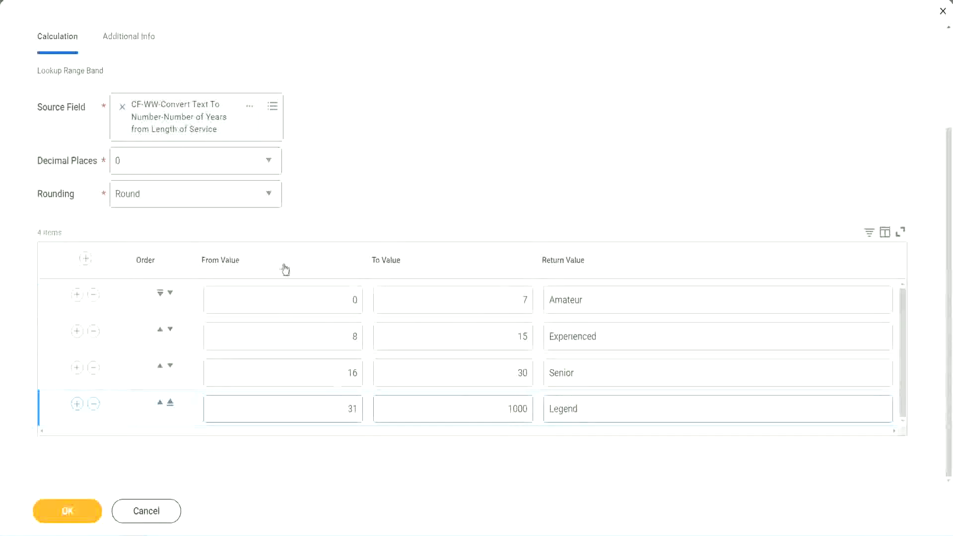
# Save the Lookup Range Band calculated field and use the context options of its linked name on the confirmation page.
pyautogui.click(66, 509)
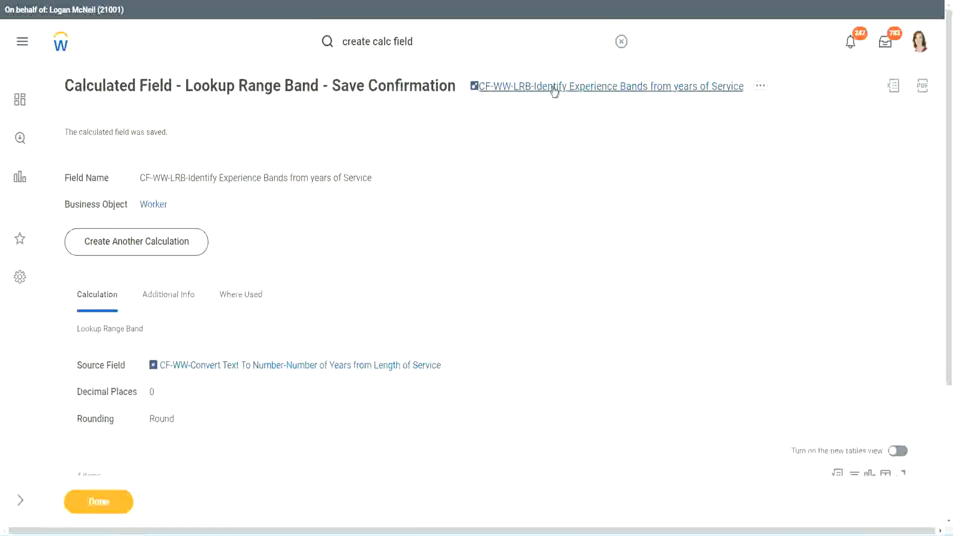
pyautogui.rightClick(551, 94)
pyautogui.click(565, 146)
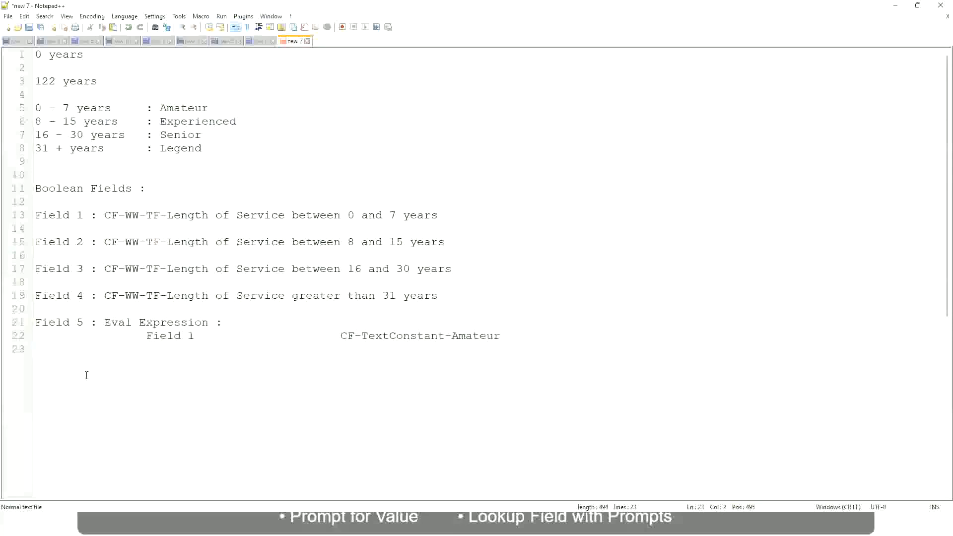
# In the Notepad++ notes, add the amount "10,000 USD" a few lines below the Eval Expression entry.
pyautogui.press('Return')
pyautogui.press('Return')
pyautogui.press('Return')
pyautogui.press('Left')
pyautogui.write('10,000 USD')
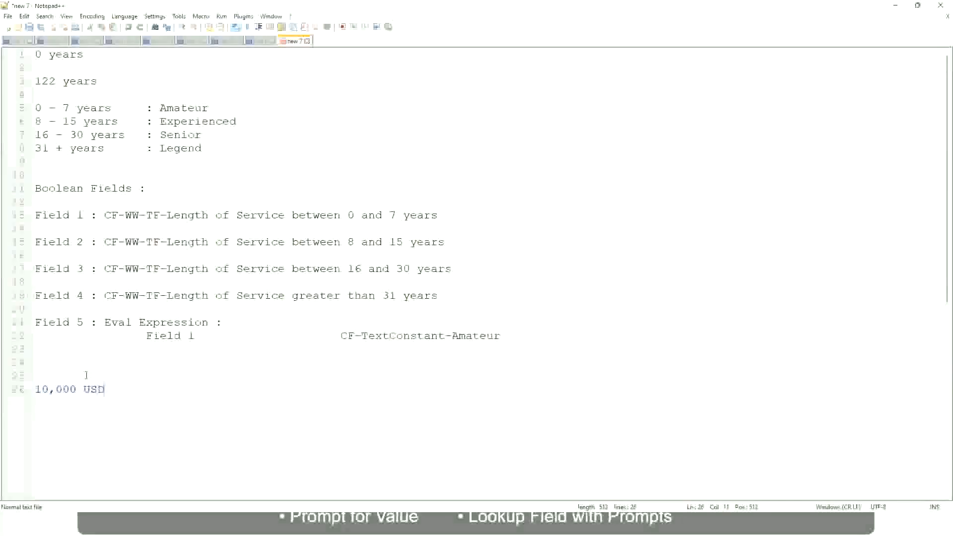
# Add "1,000,000 USD" on the same line, spaced well apart from "10,000 USD".
pyautogui.press('Tab')
pyautogui.press('Tab')
pyautogui.press('Tab')
pyautogui.press('Tab')
pyautogui.press('Tab')
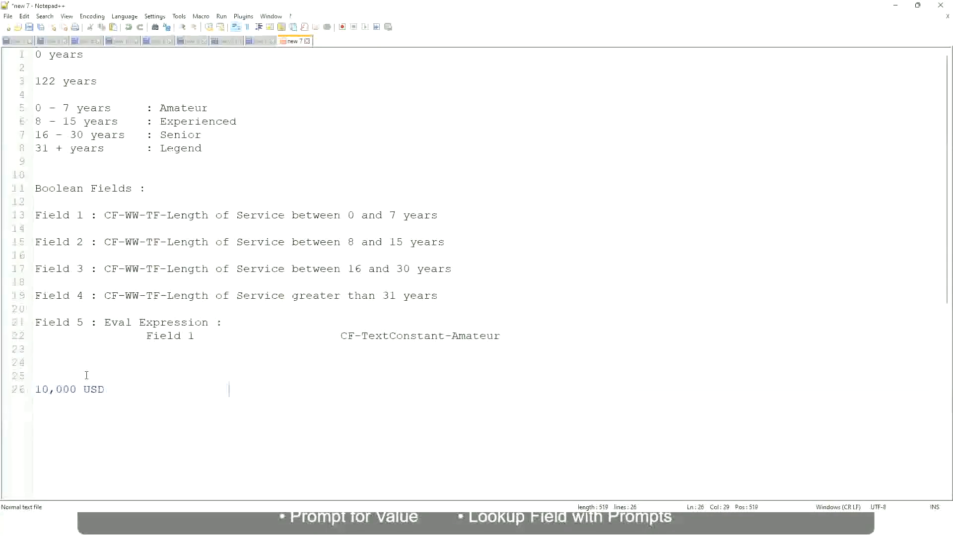
pyautogui.write('1,000,000')
pyautogui.press('Left')
pyautogui.press('Left')
pyautogui.press('Left')
pyautogui.press('Left')
pyautogui.press('Left')
pyautogui.press('Left')
pyautogui.press('Left')
pyautogui.press('Left')
pyautogui.press('Left')
pyautogui.press('Right')
pyautogui.press('Right')
pyautogui.press('Right')
pyautogui.press('Right')
pyautogui.press('Right')
pyautogui.press('Right')
pyautogui.hotkey('shift', 'Right')
pyautogui.hotkey('shift', 'Right')
pyautogui.hotkey('shift', 'Right')
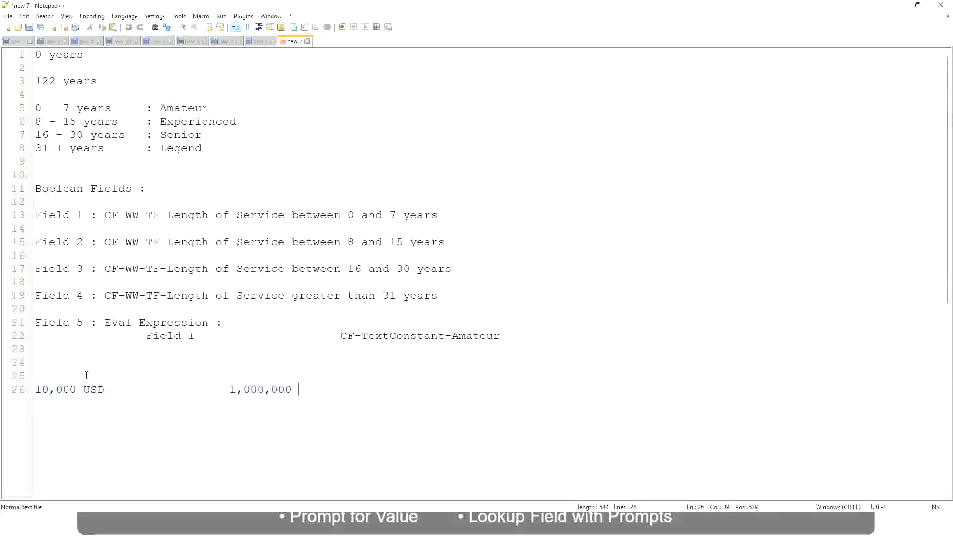
pyautogui.write('USD')
# Add the band line "10 - 50,000 : Low" two lines below the USD amounts, with the label spaced well apart from the range.
pyautogui.press('Return')
pyautogui.press('Return')
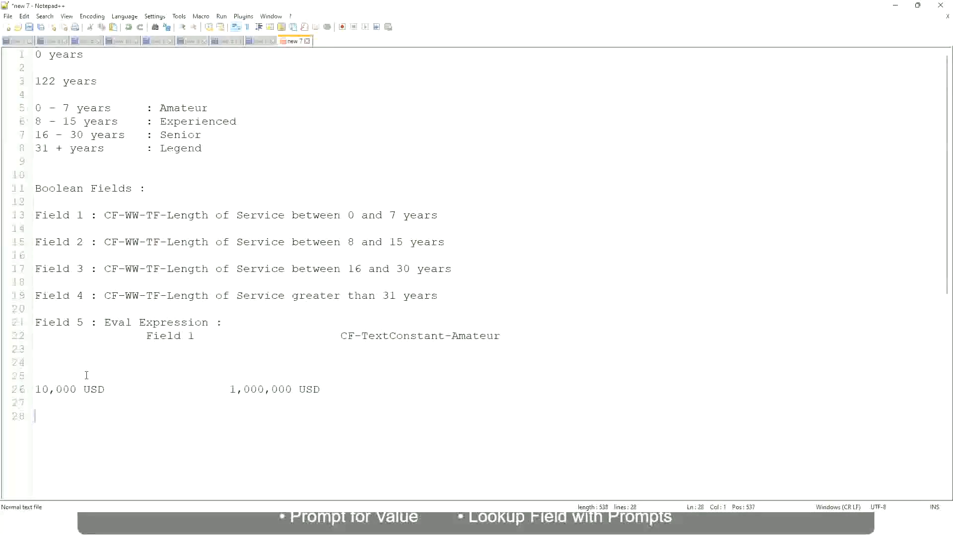
pyautogui.write('10 - 50,000             ')
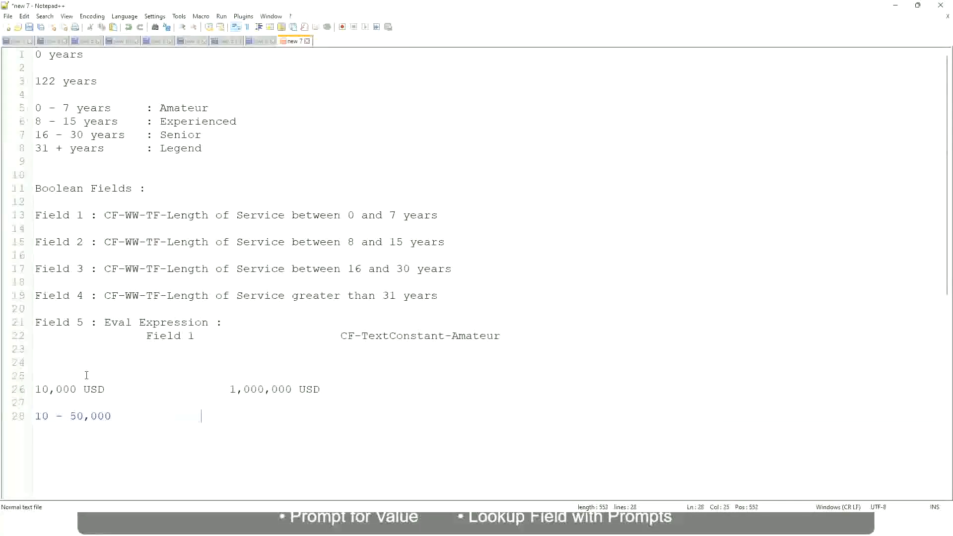
pyautogui.write(': Low')
pyautogui.press('Return')
pyautogui.press('Return')
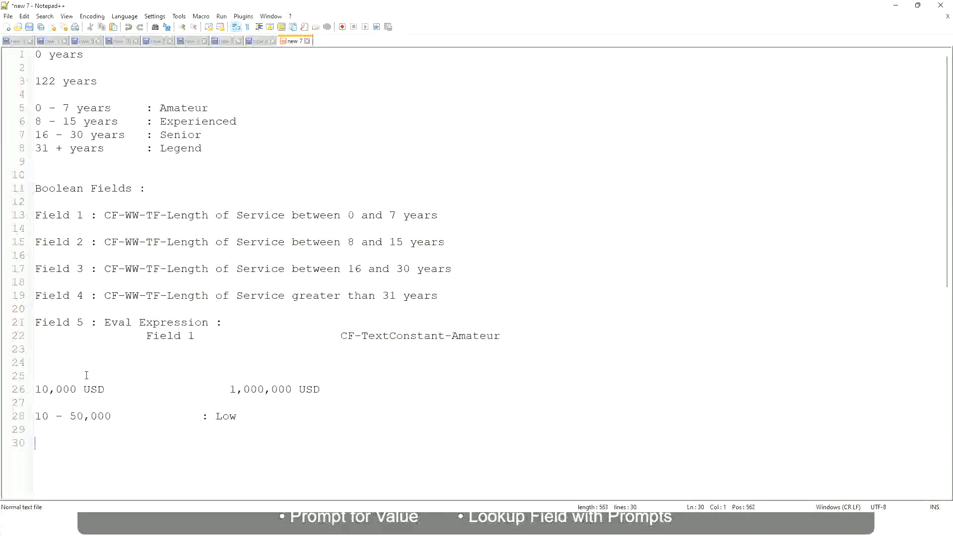
# Add the band "50,001 - 150,000 : Medium" directly under the Low band, with its label aligned to the one above.
pyautogui.press('Up')
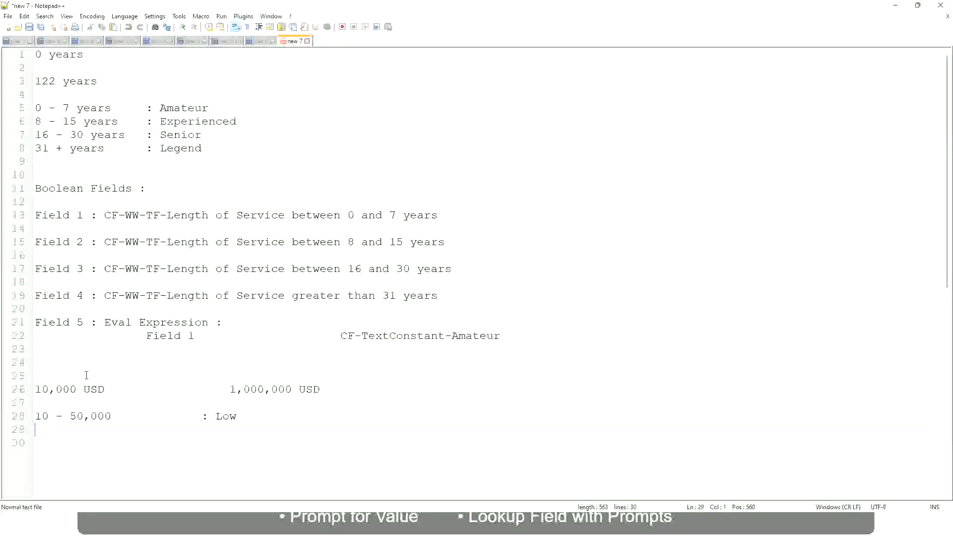
pyautogui.write('50,001 - 1')
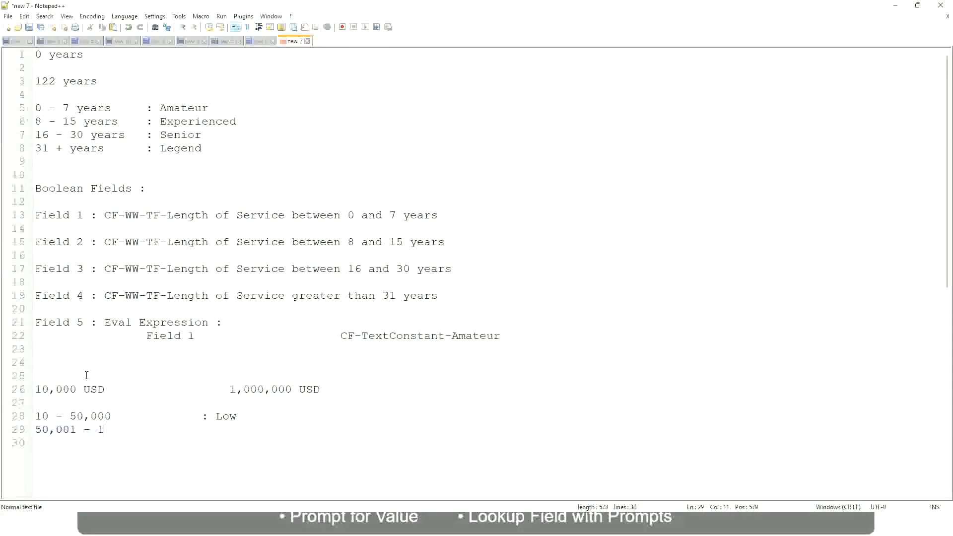
pyautogui.write('50,000')
pyautogui.press('Tab')
pyautogui.press('Tab')
pyautogui.write(': Medium')
pyautogui.press('Return')
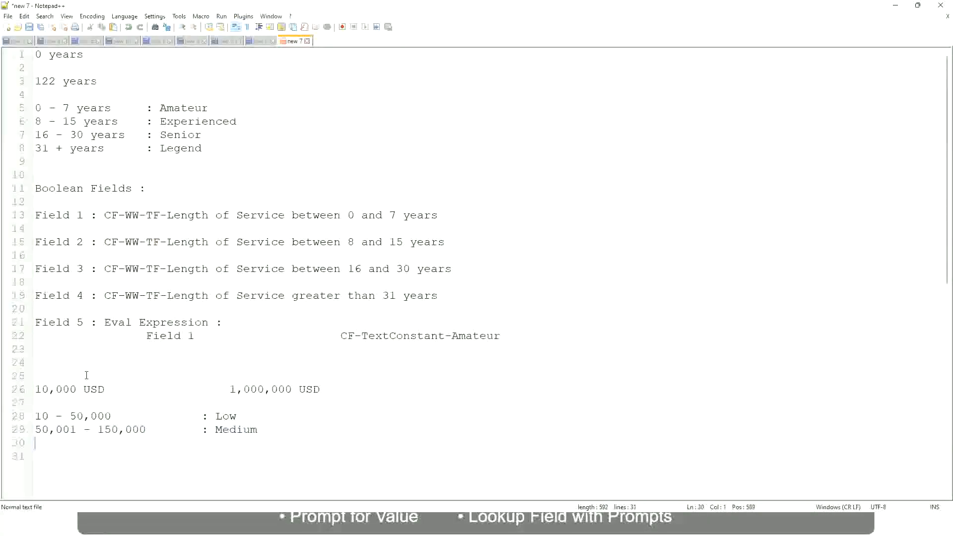
# Add the band "> 150,000 : High" under the Medium band, with its label in line with the others.
pyautogui.write('> 150,000')
pyautogui.press('Tab')
pyautogui.press('Tab')
pyautogui.press('Tab')
pyautogui.press('Tab')
pyautogui.write(': High')
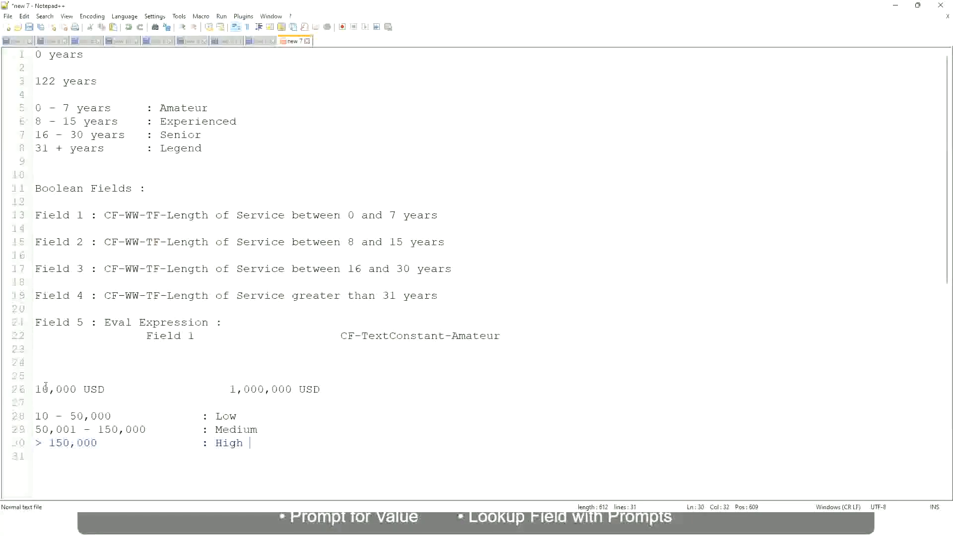
# Review the lower and upper USD amounts against the Low, Medium and High bands in the notes.
pyautogui.click(30, 389)
pyautogui.click(30, 390)
pyautogui.click(42, 390)
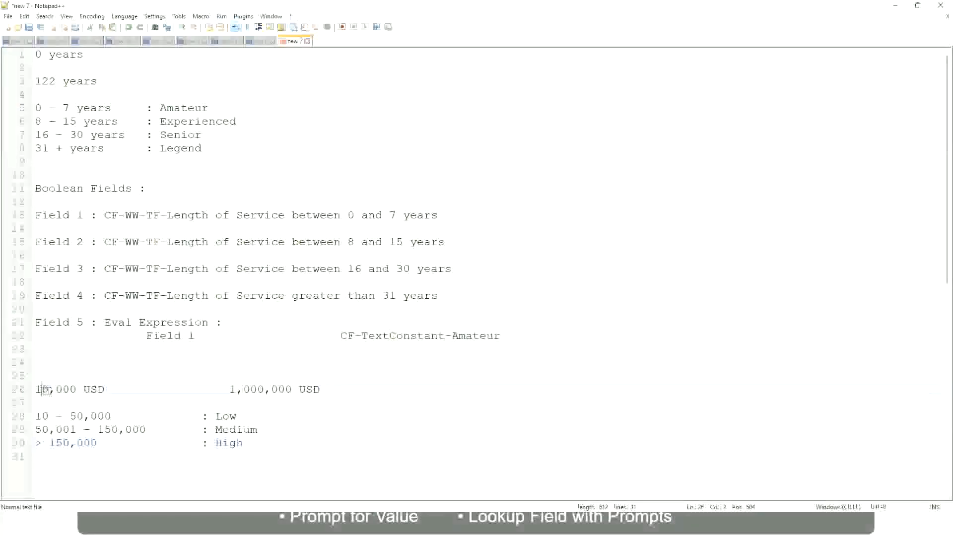
pyautogui.doubleClick(284, 389)
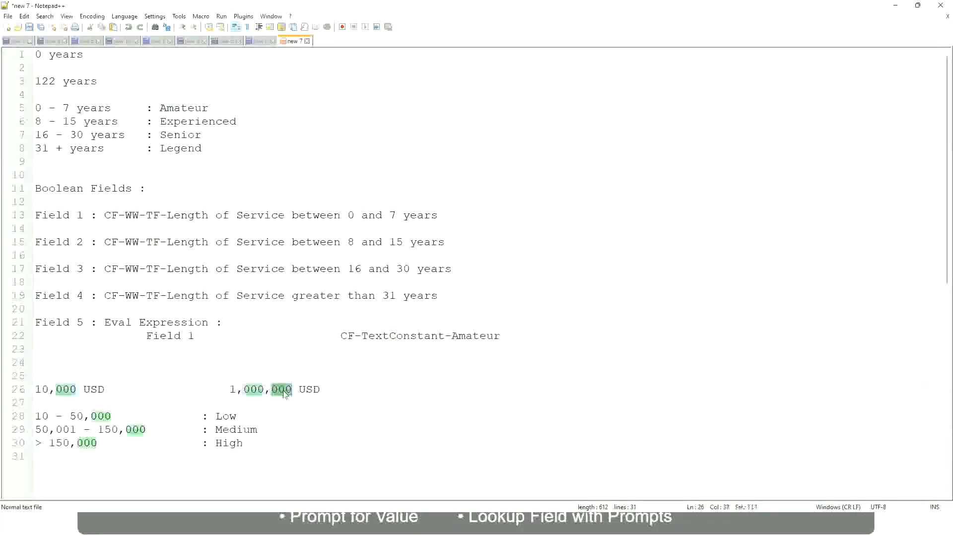
pyautogui.click(174, 429)
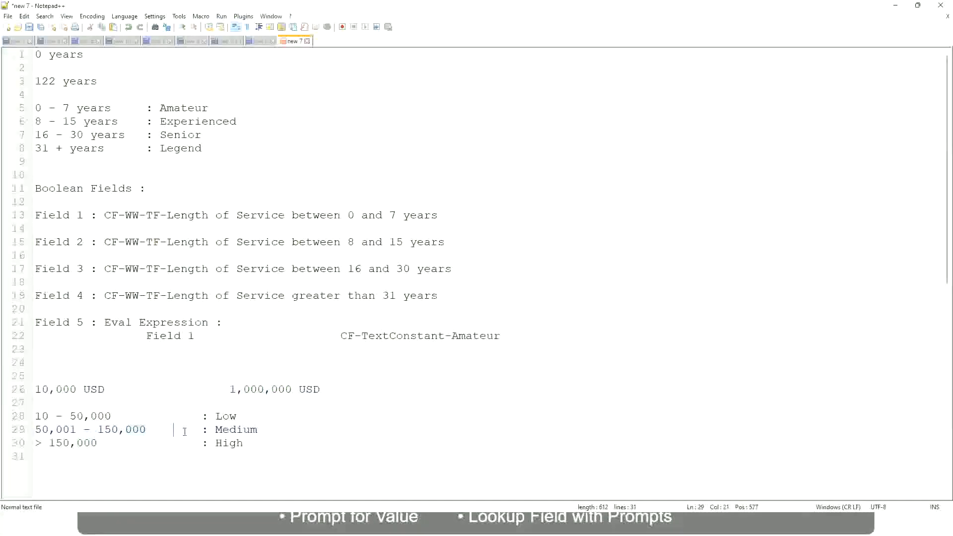
pyautogui.click(30, 389)
pyautogui.click(295, 390)
pyautogui.click(229, 416)
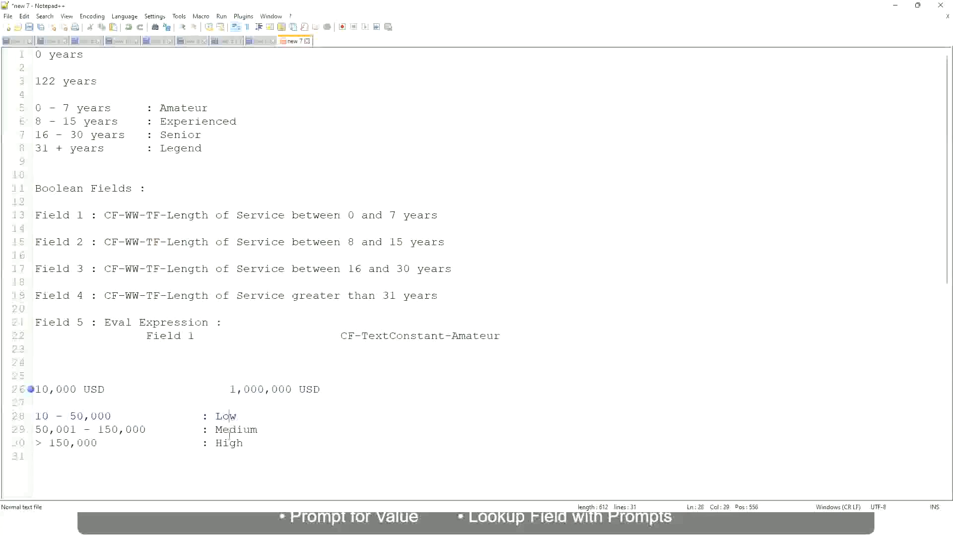
pyautogui.click(230, 430)
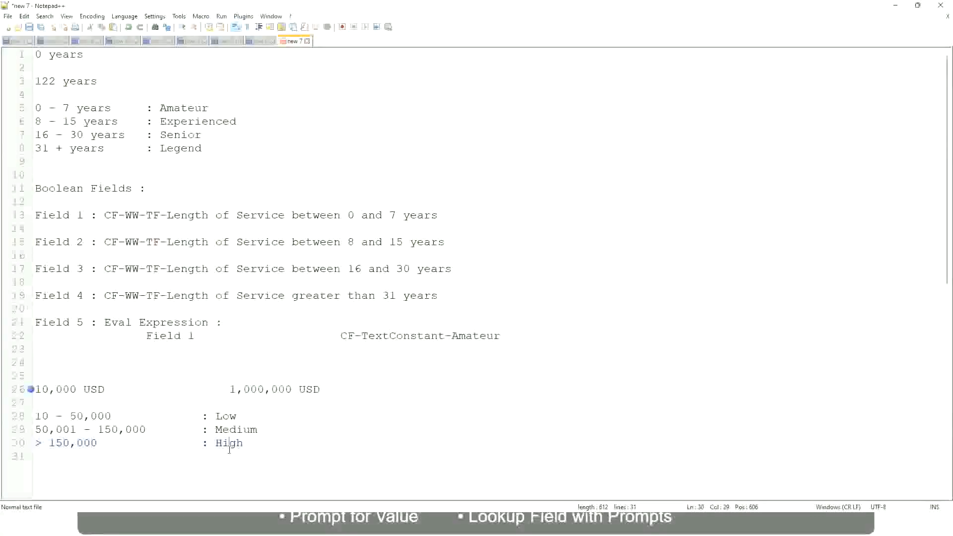
pyautogui.click(147, 404)
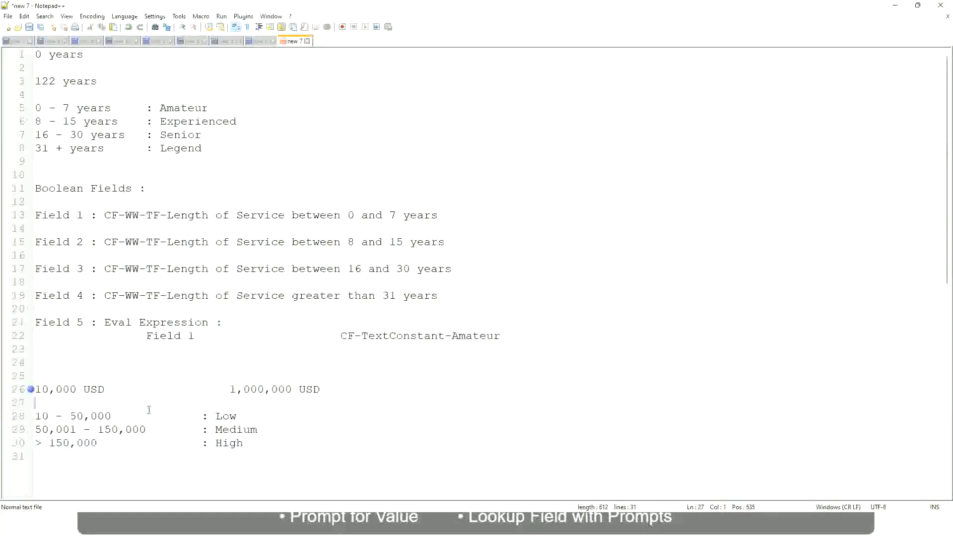
pyautogui.click(243, 444)
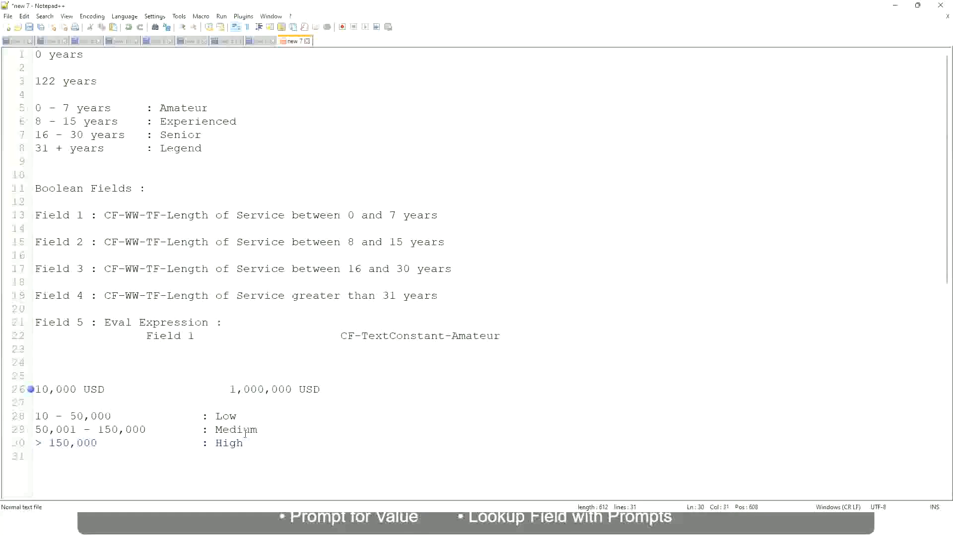